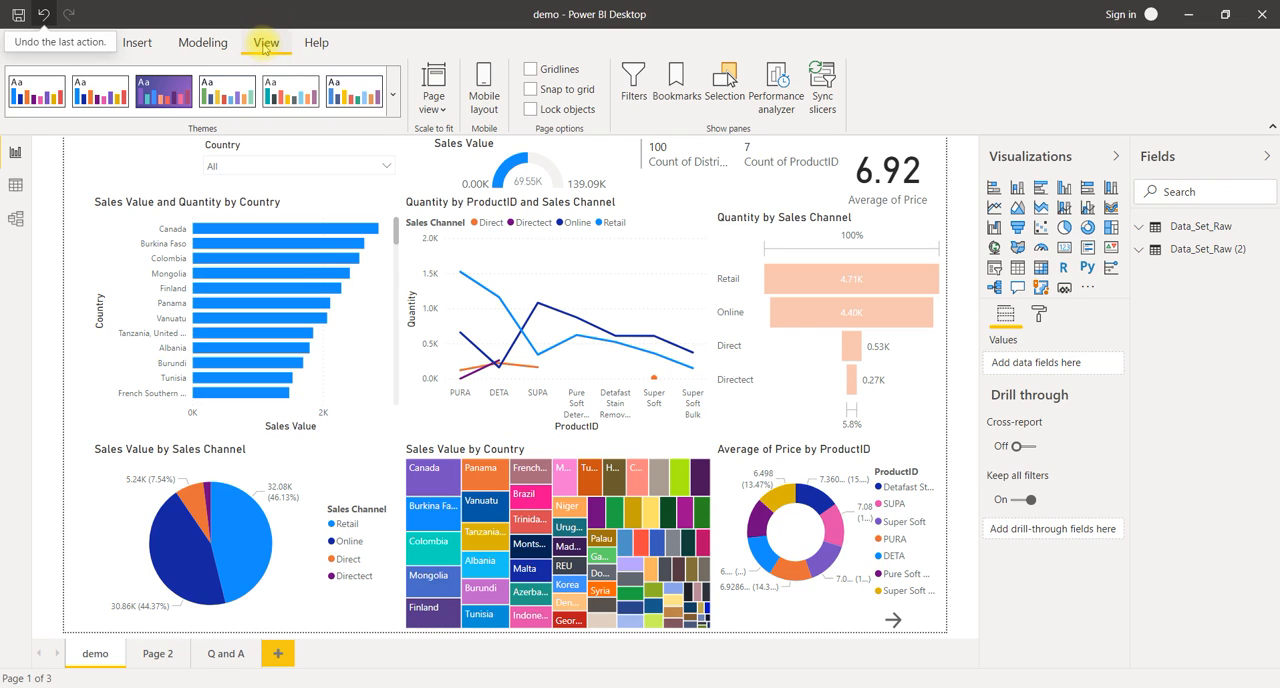
# Step: Switch the demo page to the mobile layout and place the Country slicer across the canvas top, shortened to fit its dropdown
pyautogui.click(482, 100)
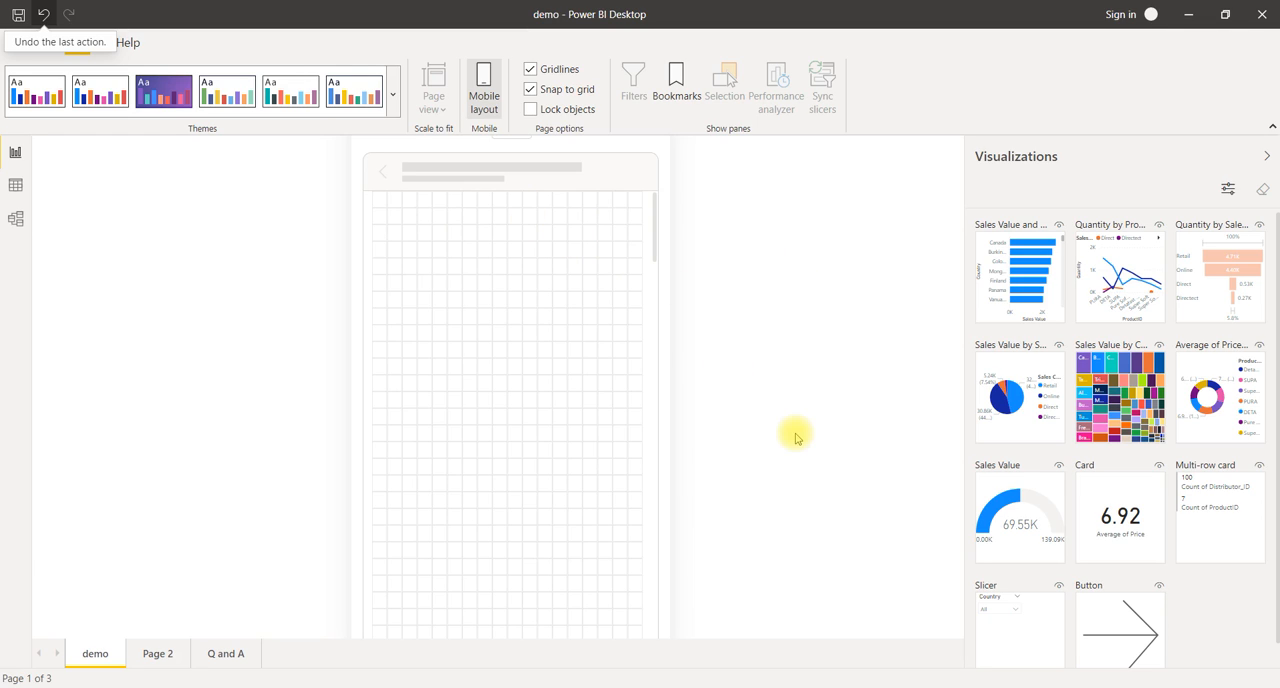
pyautogui.moveTo(1018, 628); pyautogui.dragTo(641, 247)
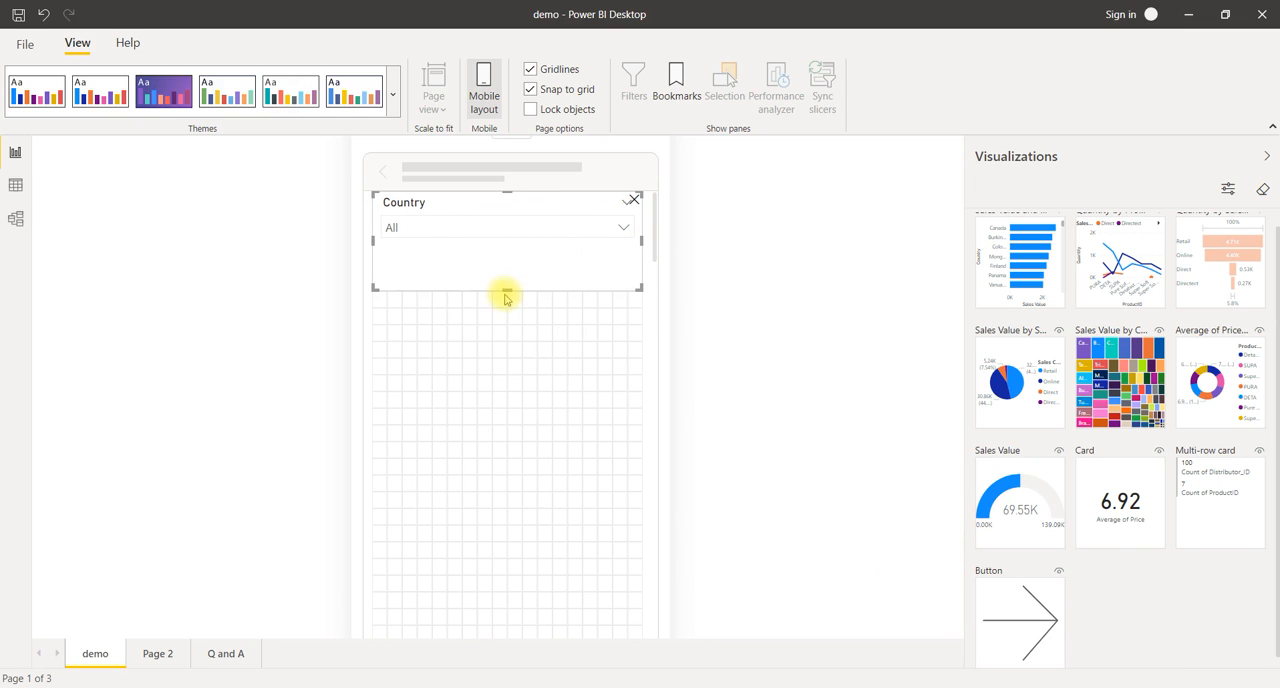
pyautogui.moveTo(507, 280); pyautogui.dragTo(508, 250)
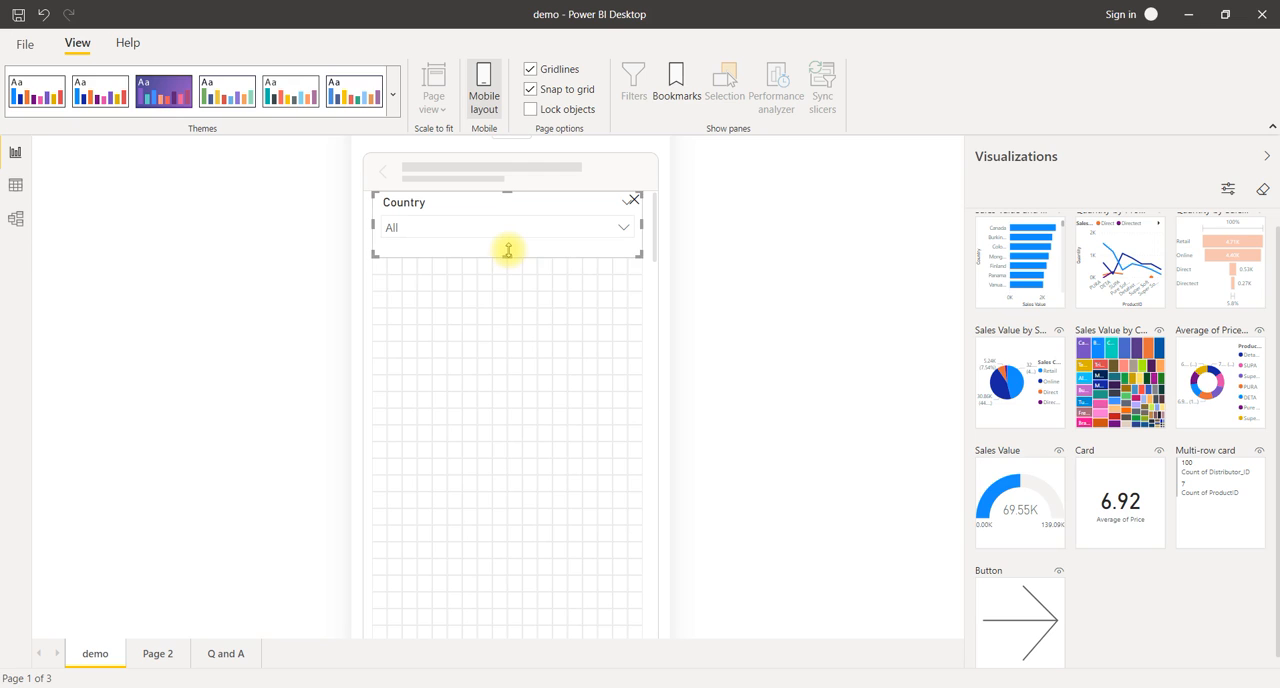
pyautogui.click(534, 303)
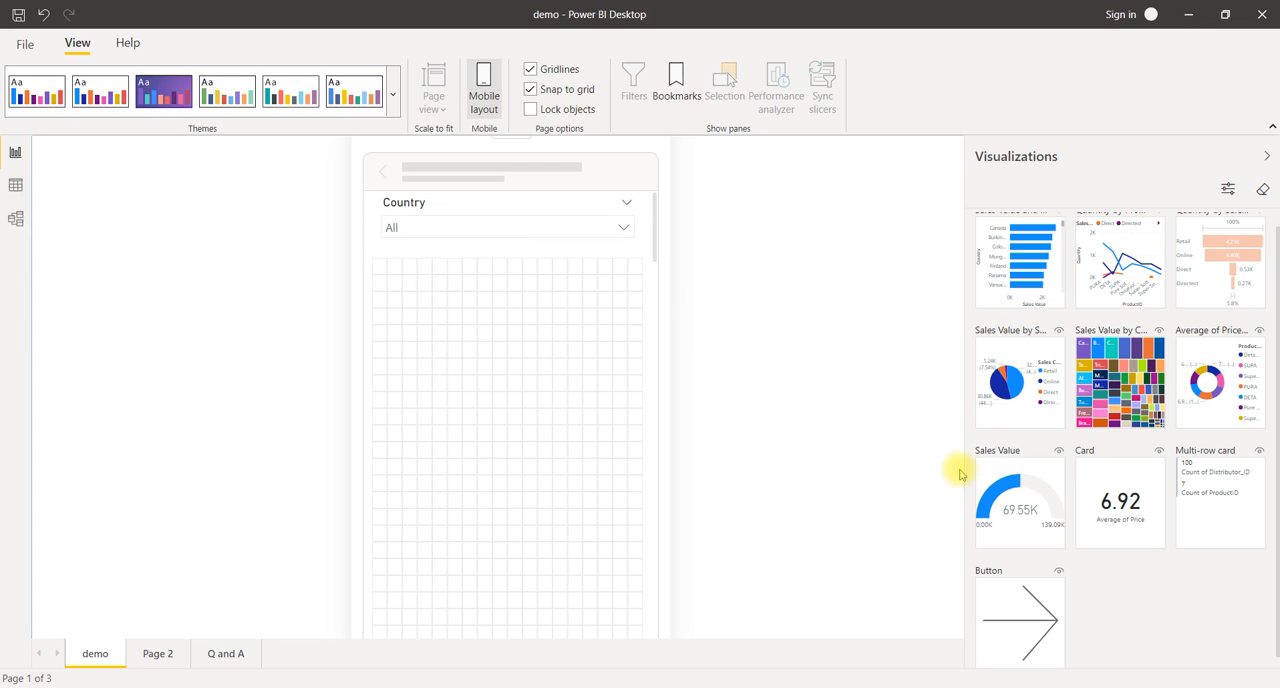
# Step: Place the Sales Value gauge below the Country slicer and the Average of Price card beside it, filling the row's remaining width
pyautogui.moveTo(1024, 545); pyautogui.dragTo(535, 322)
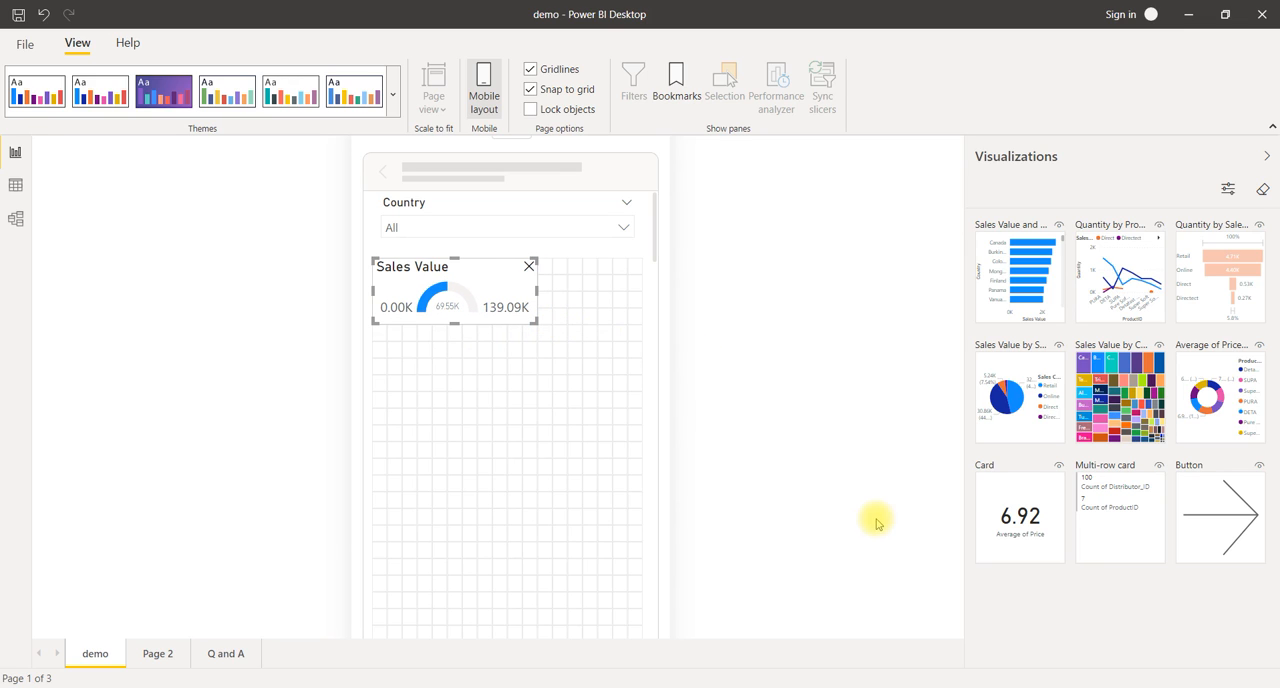
pyautogui.moveTo(1009, 505); pyautogui.dragTo(571, 283)
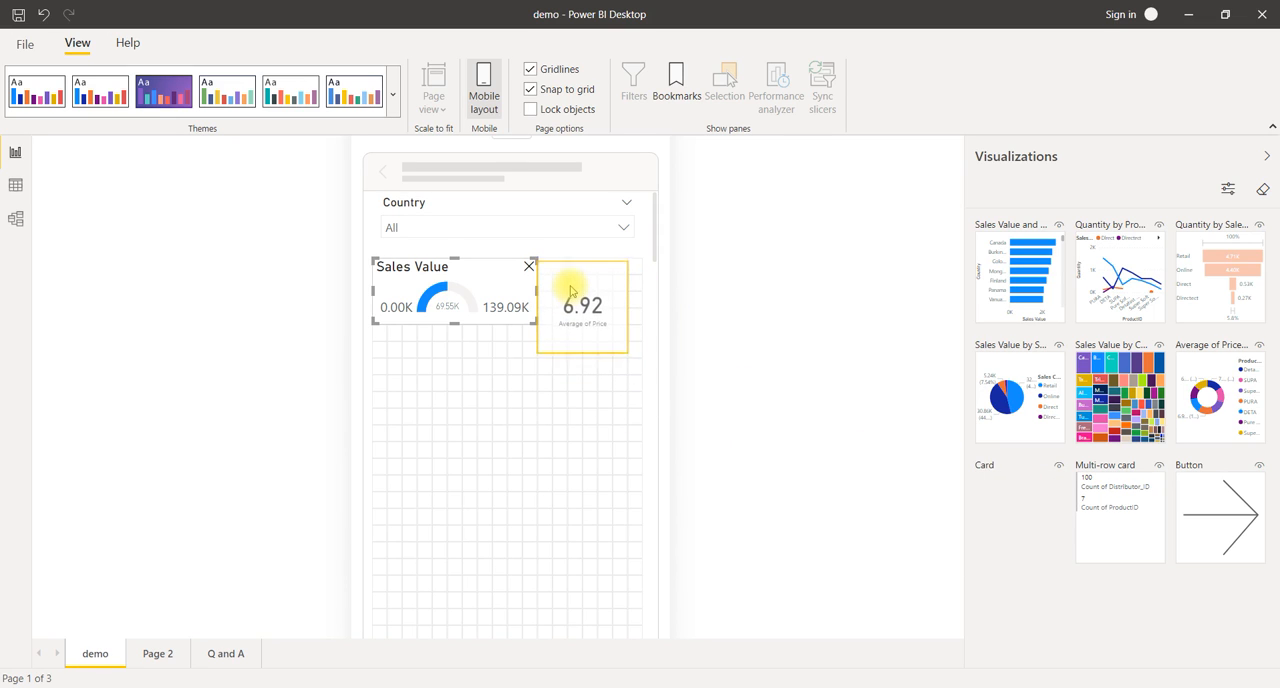
pyautogui.moveTo(620, 354)
pyautogui.mouseDown()
pyautogui.moveTo(646, 334)
pyautogui.moveTo(643, 360)
pyautogui.mouseUp()
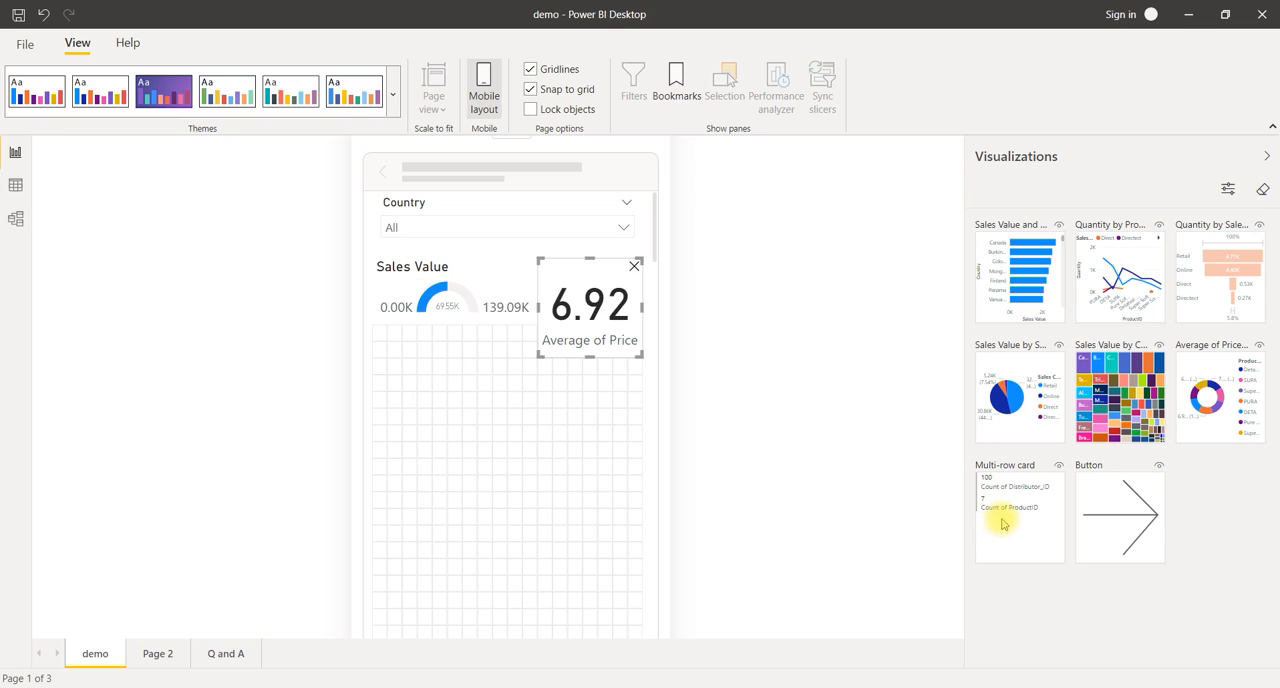
# Step: Add the multi-row card below the gauge at the gauge's width and extend the Average of Price card down to its bottom edge
pyautogui.moveTo(1004, 524); pyautogui.dragTo(397, 375)
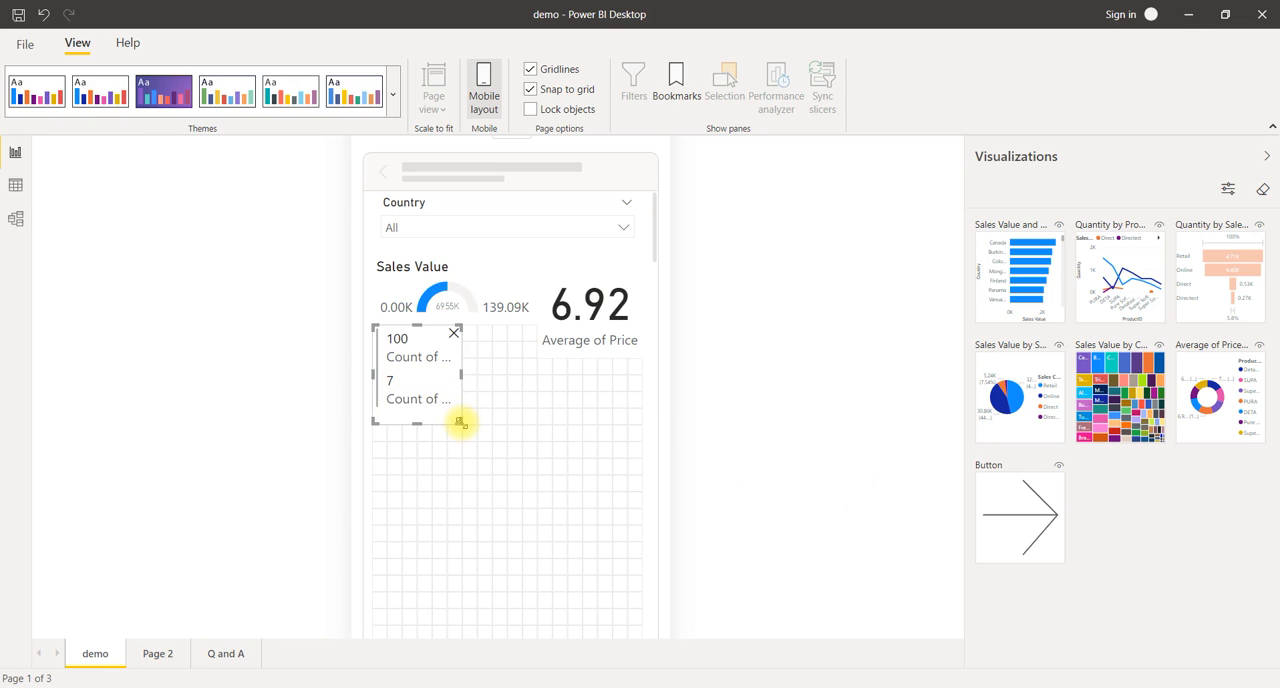
pyautogui.moveTo(466, 428); pyautogui.dragTo(532, 425)
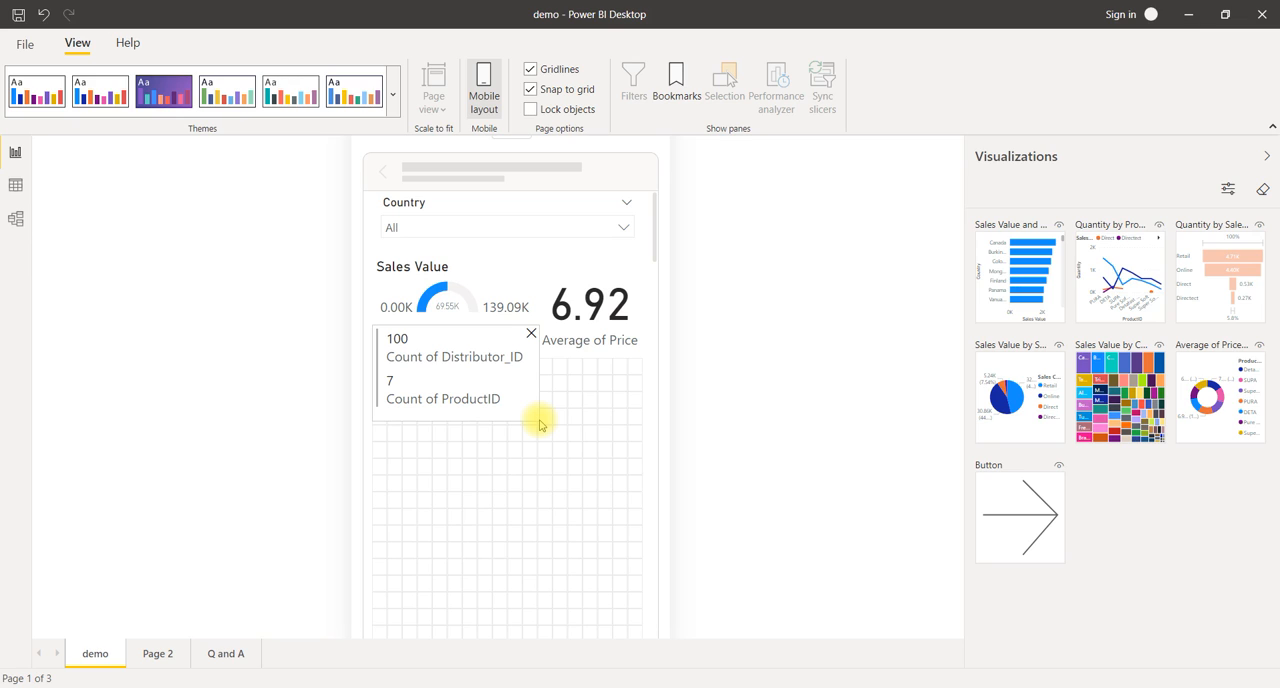
pyautogui.moveTo(539, 425); pyautogui.dragTo(537, 423)
pyautogui.click(592, 352)
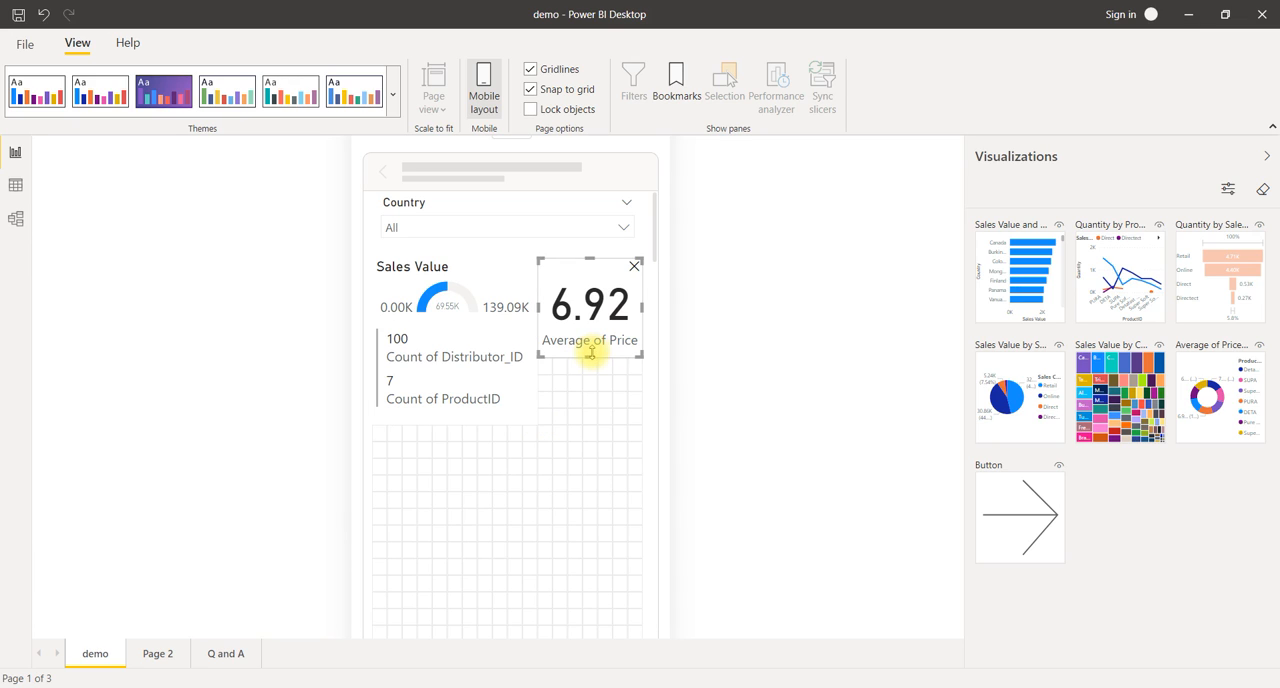
pyautogui.moveTo(591, 357); pyautogui.dragTo(587, 421)
pyautogui.click(520, 451)
# Step: Place the Sales Value and Quantity by Country bar chart below the cards and enlarge it to the full canvas width
pyautogui.scroll(-1, 520, 458)
pyautogui.scroll(-3, 520, 458)
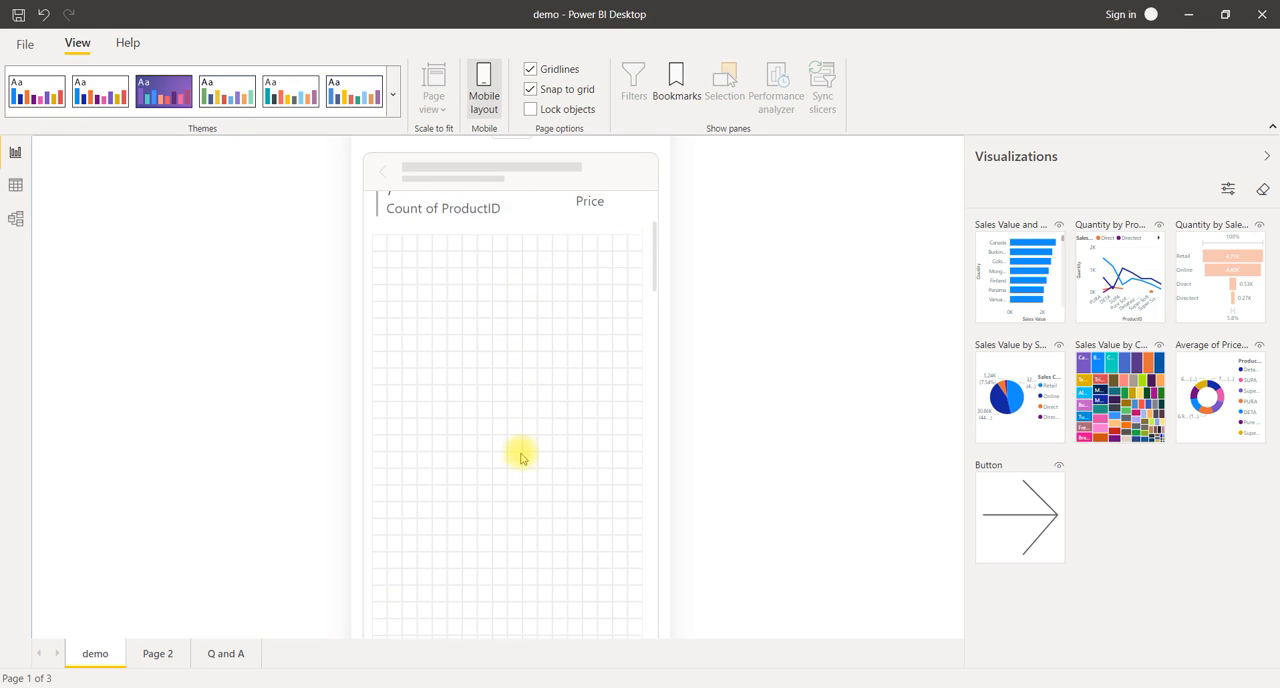
pyautogui.moveTo(1014, 290); pyautogui.dragTo(408, 296)
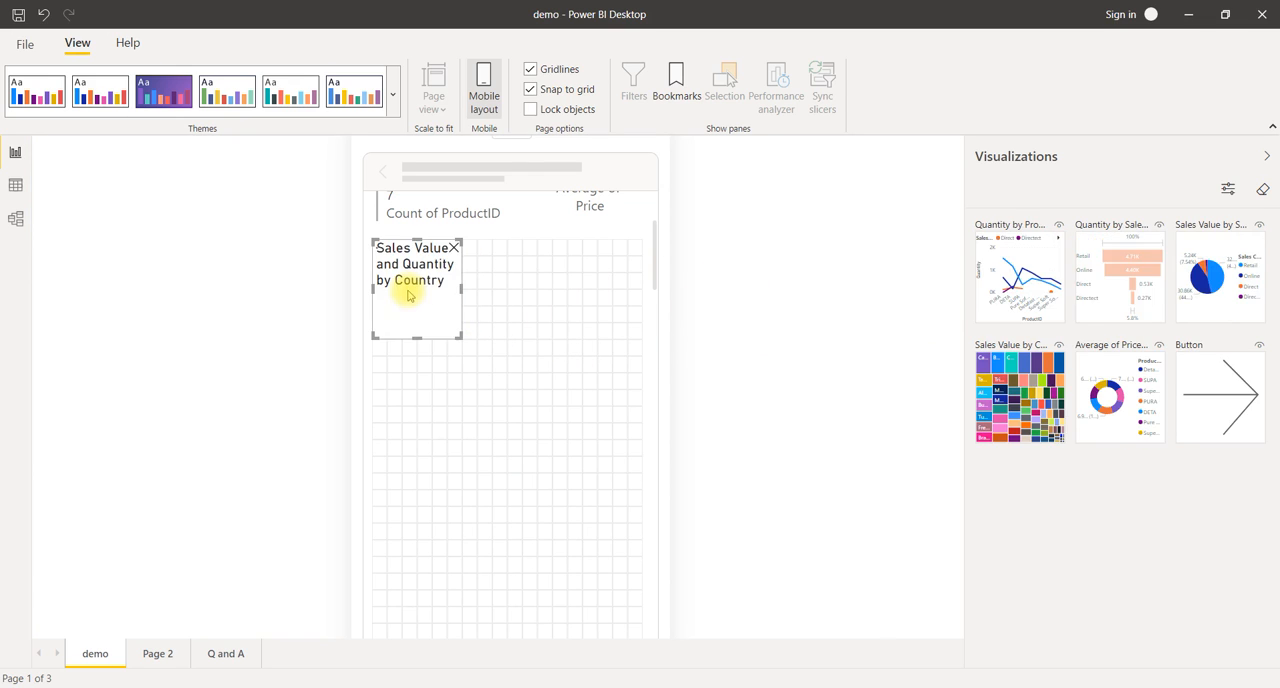
pyautogui.moveTo(458, 333); pyautogui.dragTo(646, 407)
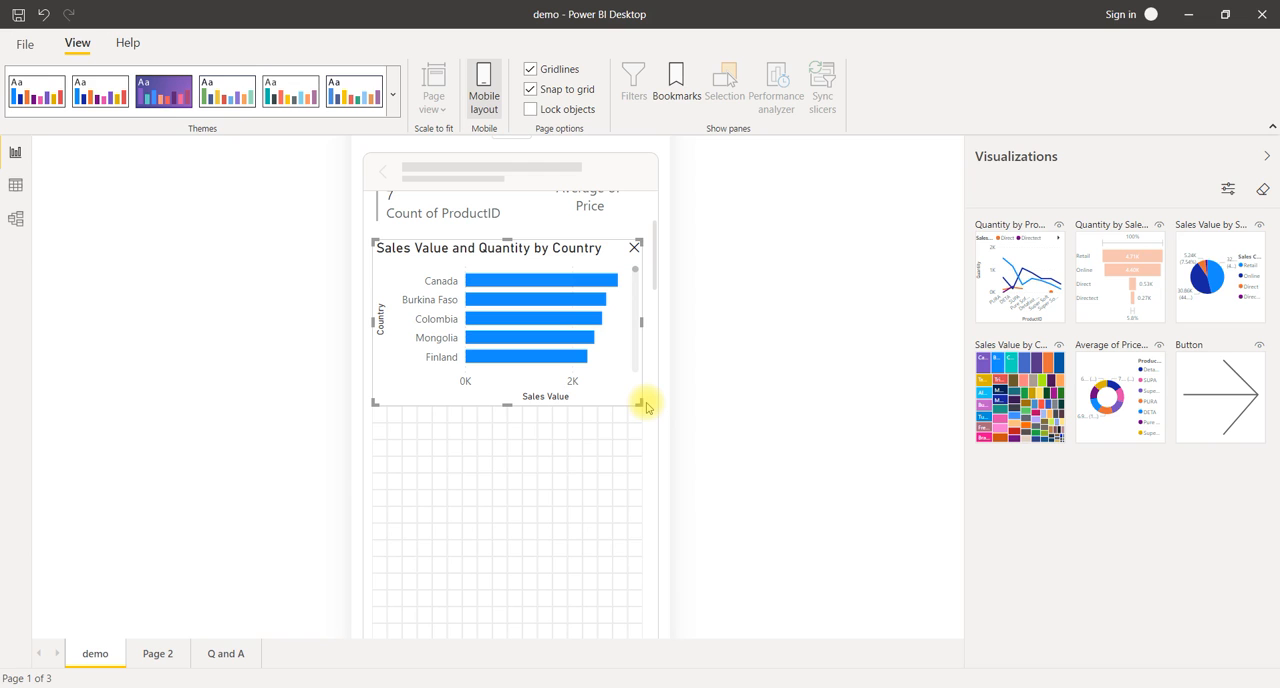
pyautogui.click(531, 418)
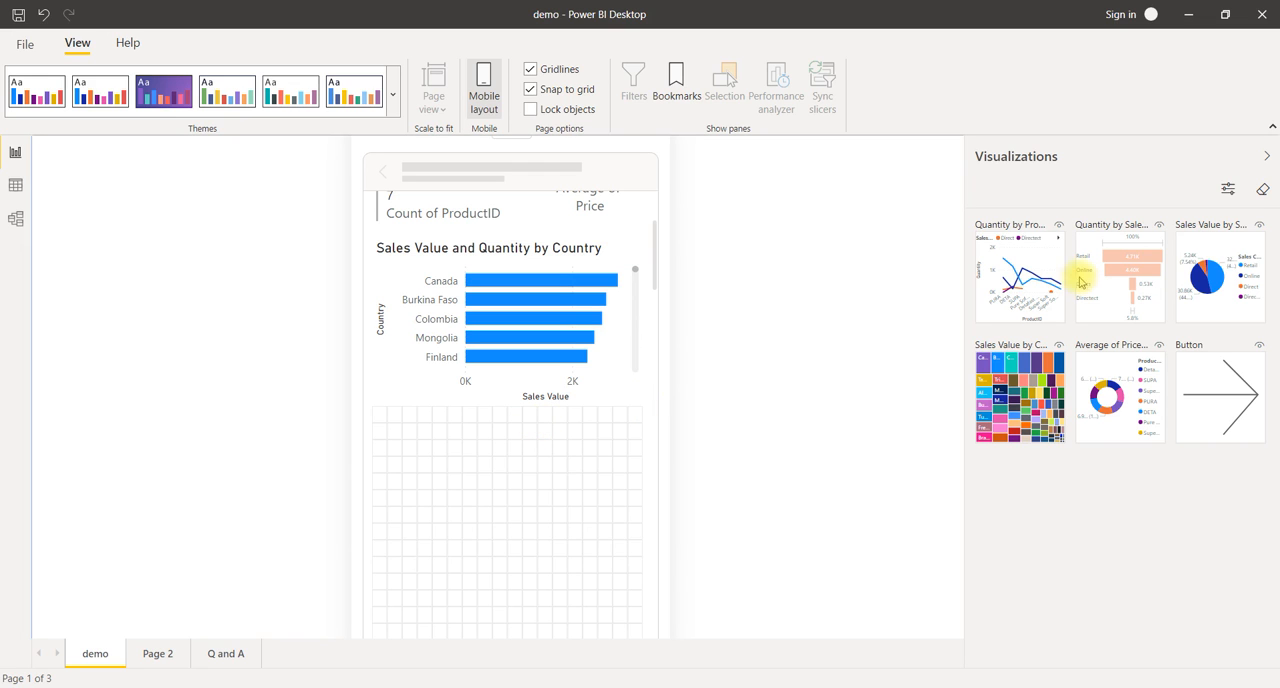
# Step: Place the Quantity by ProductID and Sales Channel line chart below the bar chart and enlarge it to the full canvas width
pyautogui.moveTo(1014, 271); pyautogui.dragTo(418, 448)
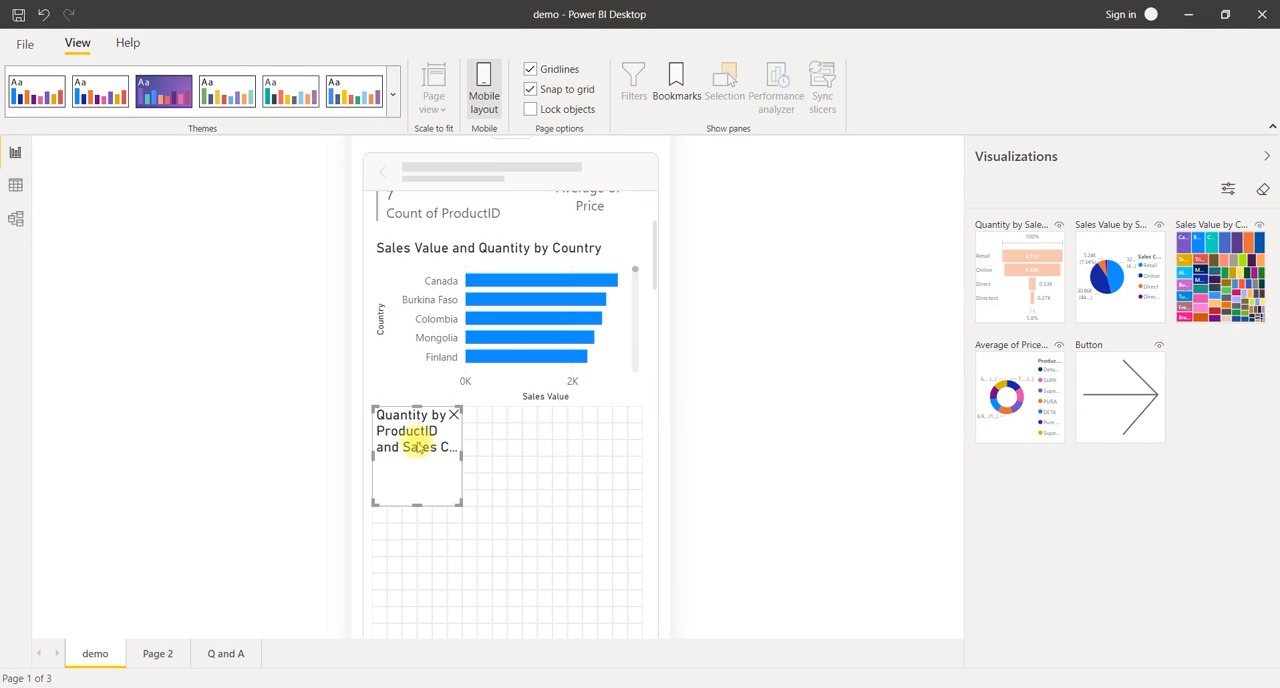
pyautogui.scroll(-2, 491, 450)
pyautogui.moveTo(458, 344); pyautogui.dragTo(640, 408)
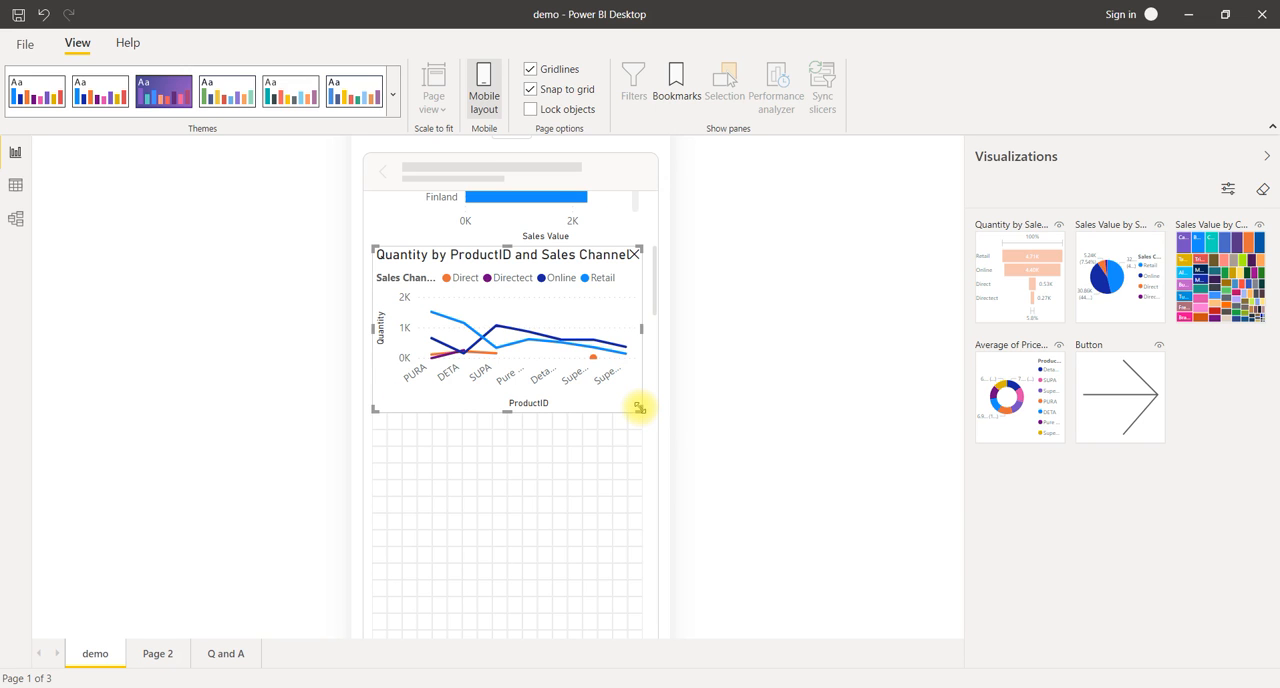
# Step: Place the Quantity by Sales Channel funnel and the Sales Value by Sales Channel pie chart side by side below the line chart
pyautogui.scroll(-2, 566, 457)
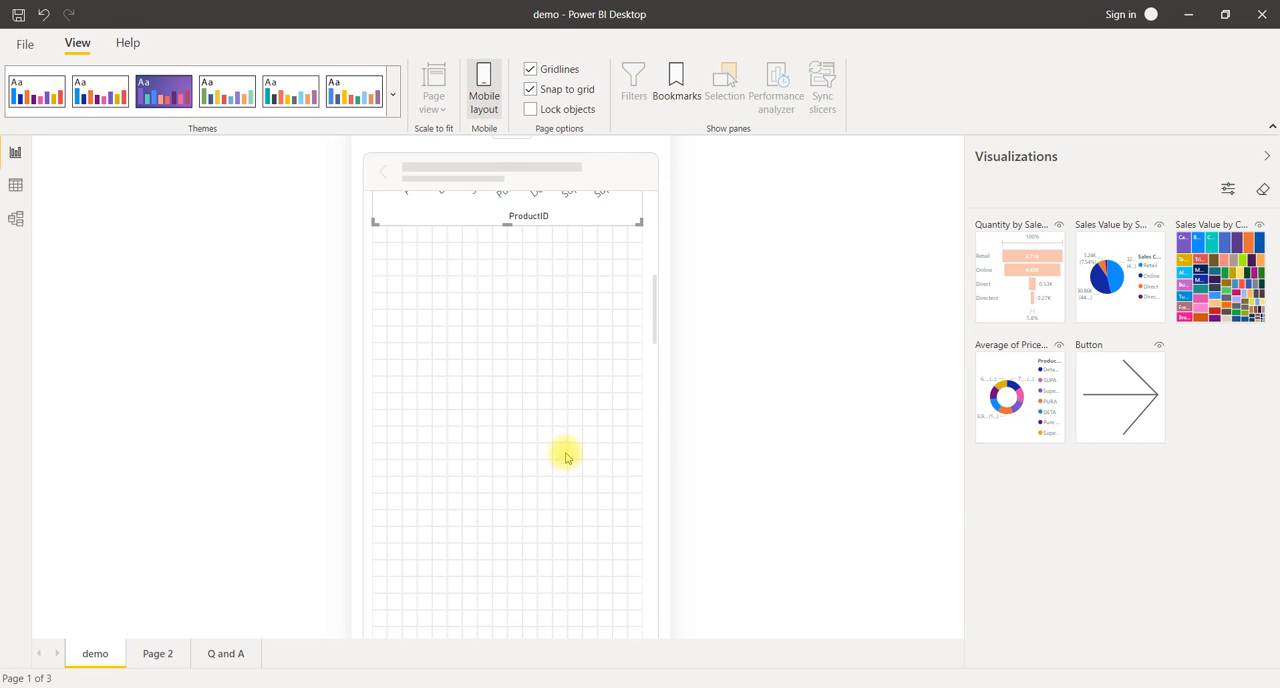
pyautogui.moveTo(1040, 290); pyautogui.dragTo(520, 382)
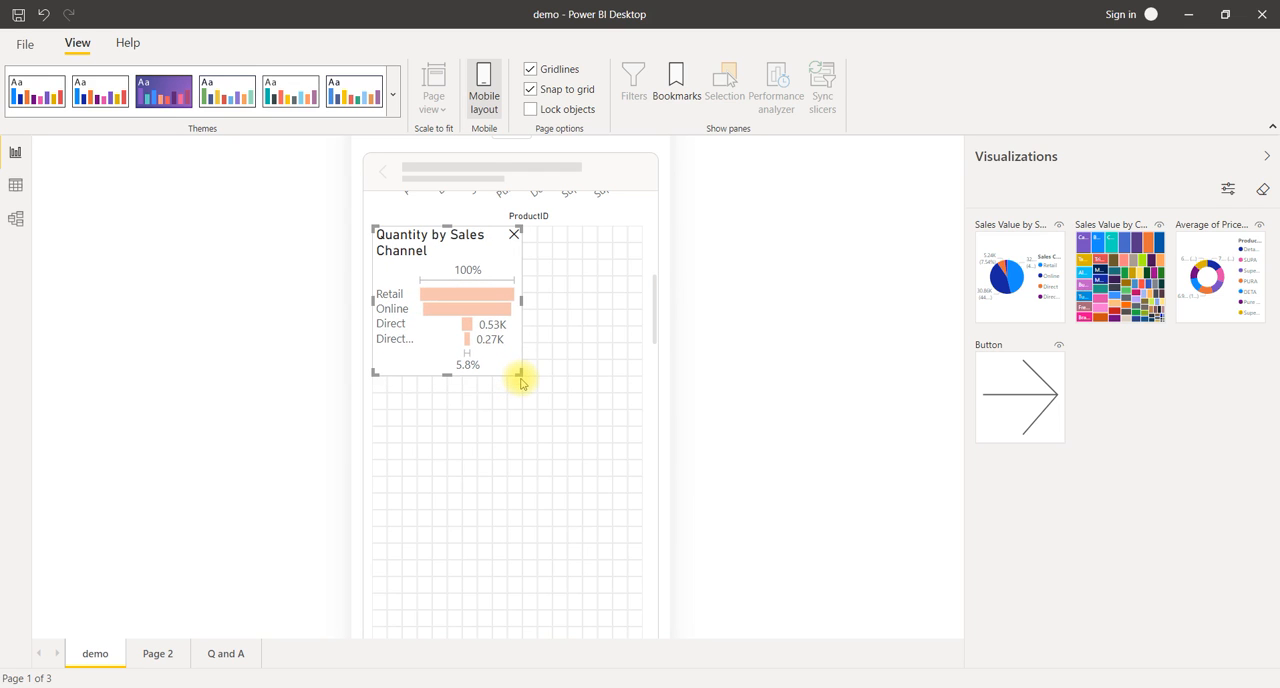
pyautogui.moveTo(1037, 289); pyautogui.dragTo(589, 290)
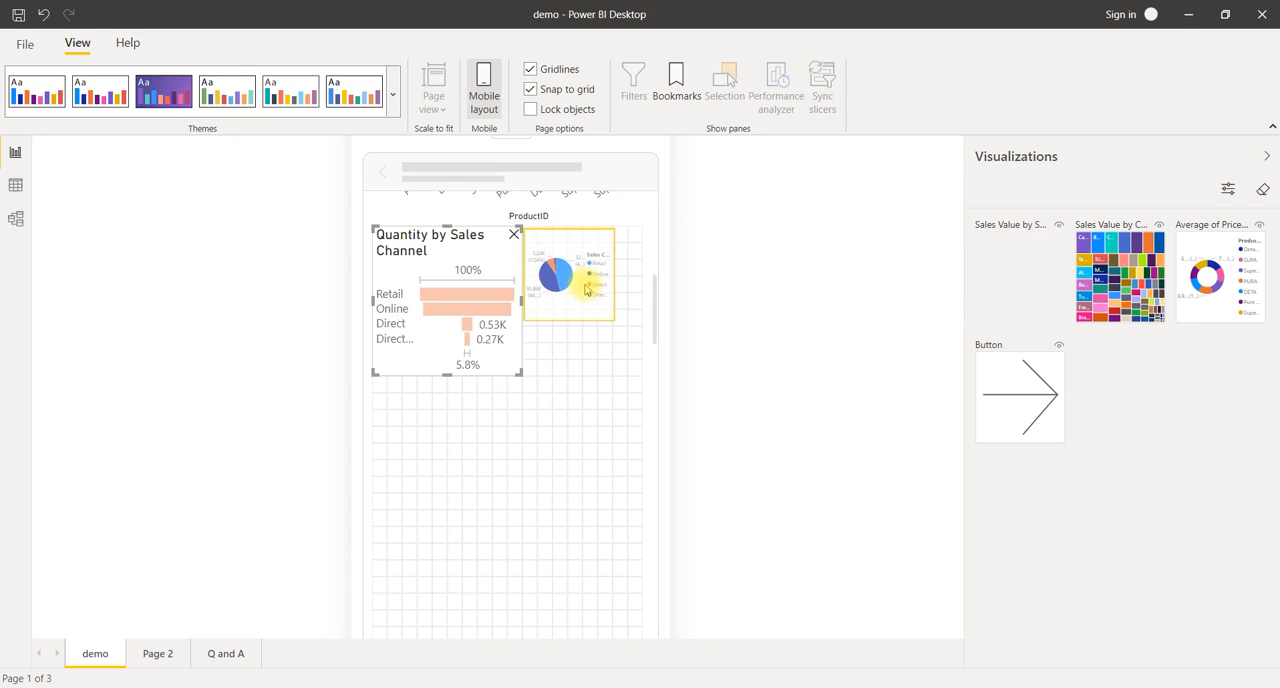
pyautogui.moveTo(624, 345); pyautogui.dragTo(655, 374)
# Step: Narrow the funnel chart and widen the adjacent pie chart so that they share the row equally
pyautogui.click(403, 318)
pyautogui.moveTo(522, 302); pyautogui.dragTo(505, 309)
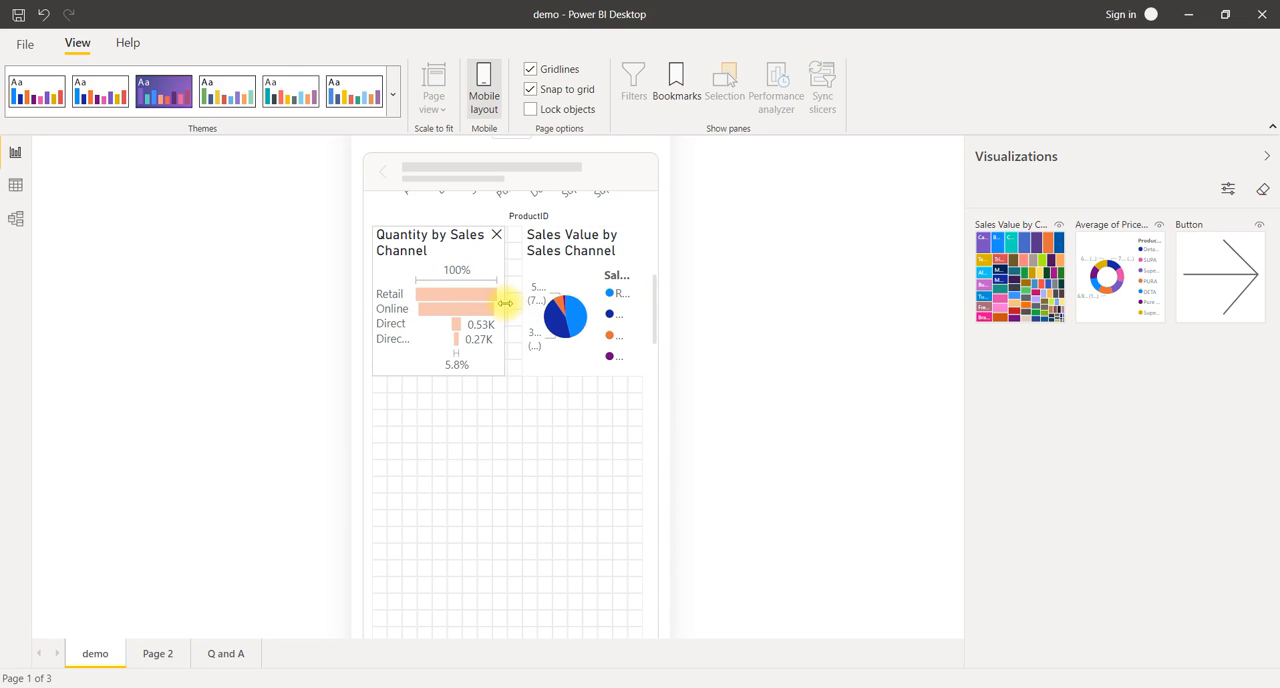
pyautogui.click(565, 288)
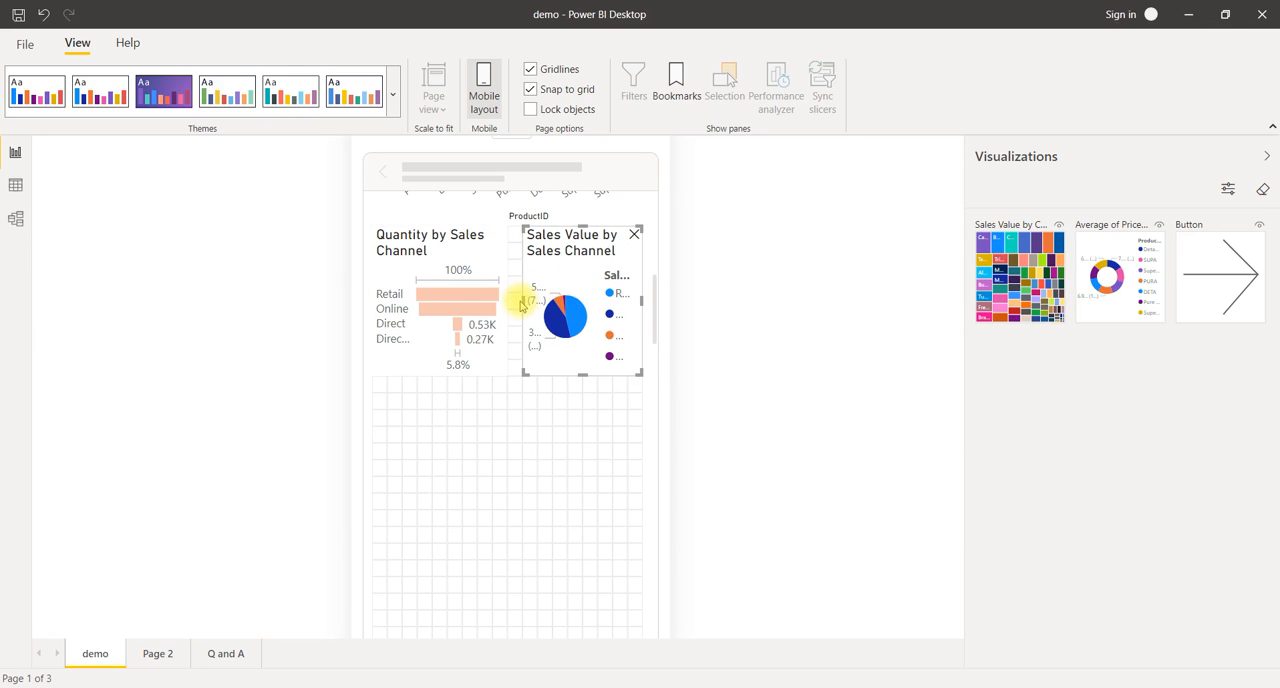
pyautogui.moveTo(521, 298); pyautogui.dragTo(505, 302)
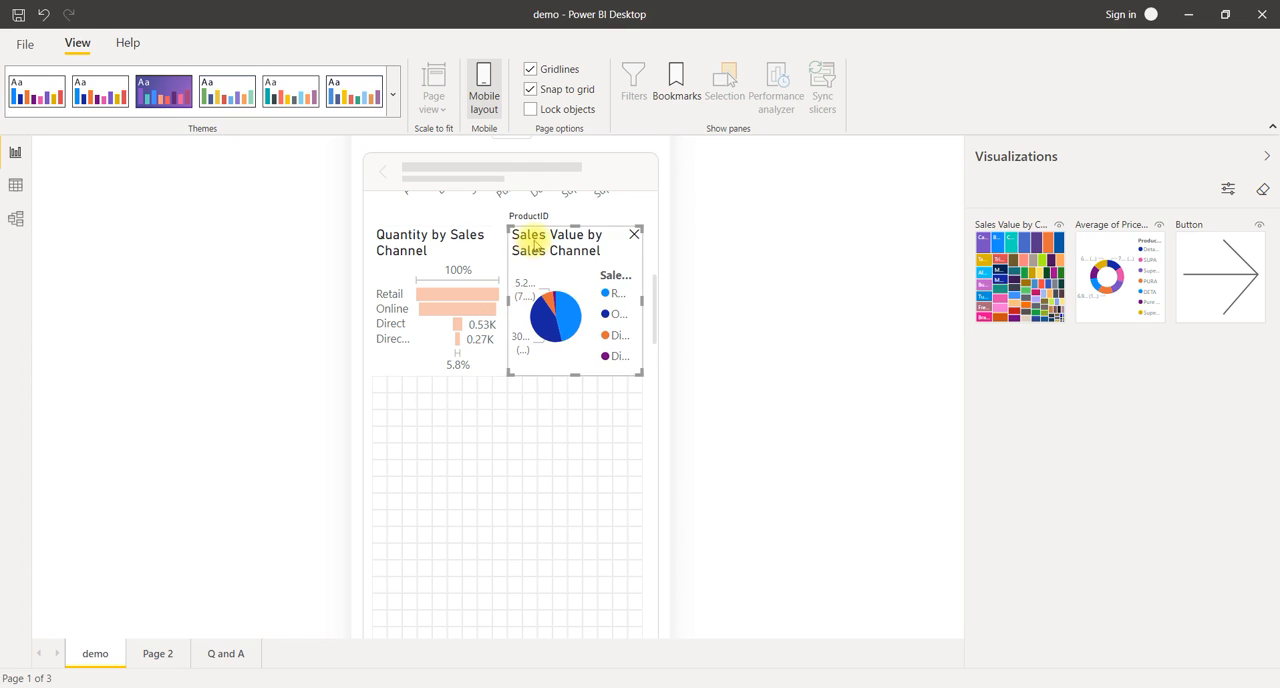
# Step: Stack the pie chart directly below the funnel chart and stretch both to the full canvas width
pyautogui.moveTo(531, 240); pyautogui.dragTo(455, 440)
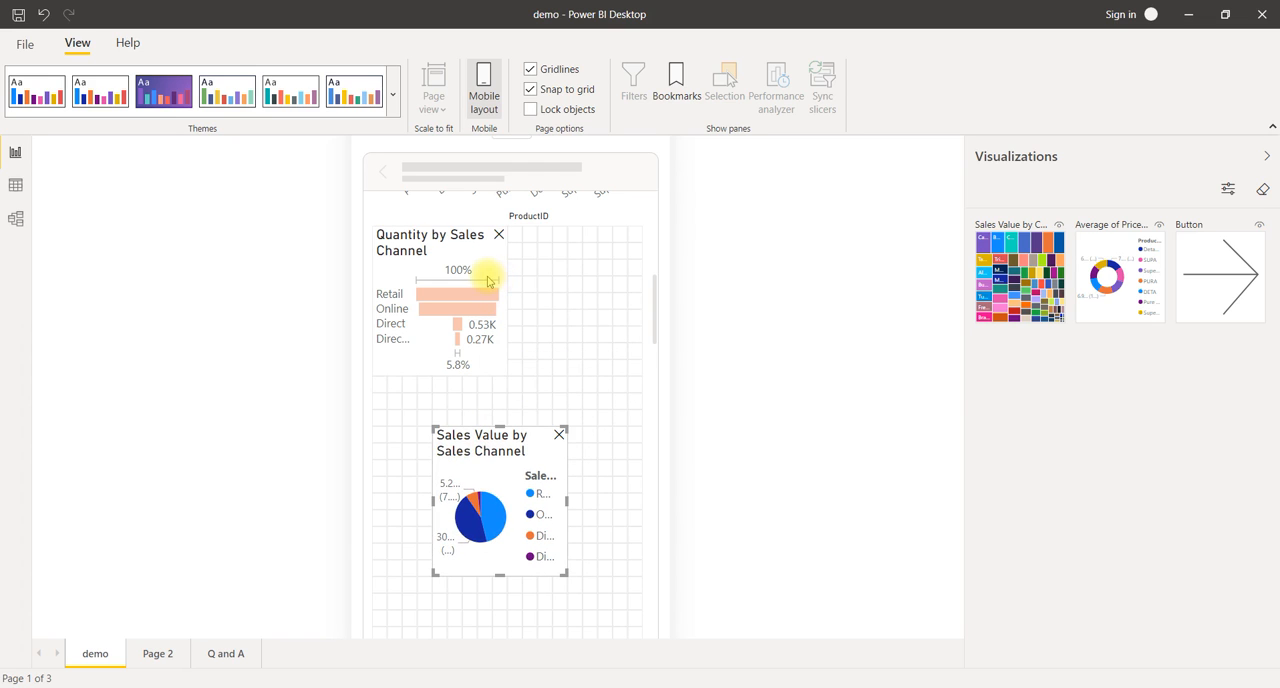
pyautogui.click(483, 352)
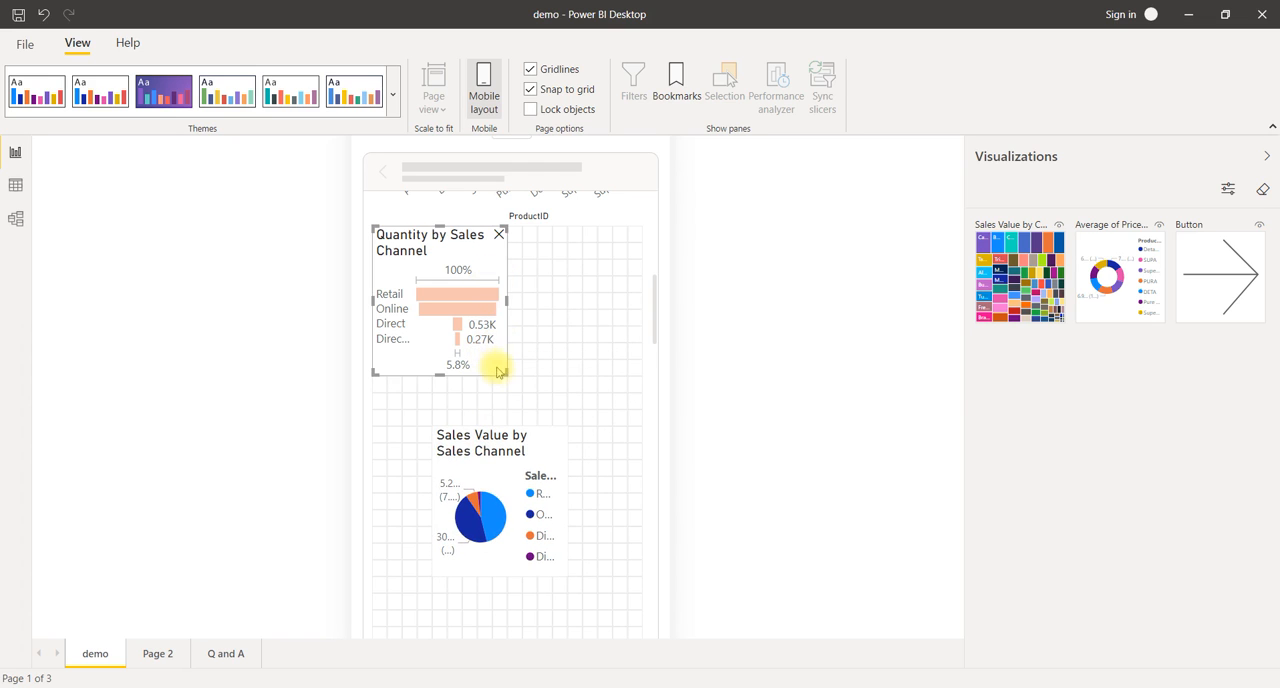
pyautogui.moveTo(503, 371); pyautogui.dragTo(646, 354)
pyautogui.moveTo(445, 436); pyautogui.dragTo(371, 368)
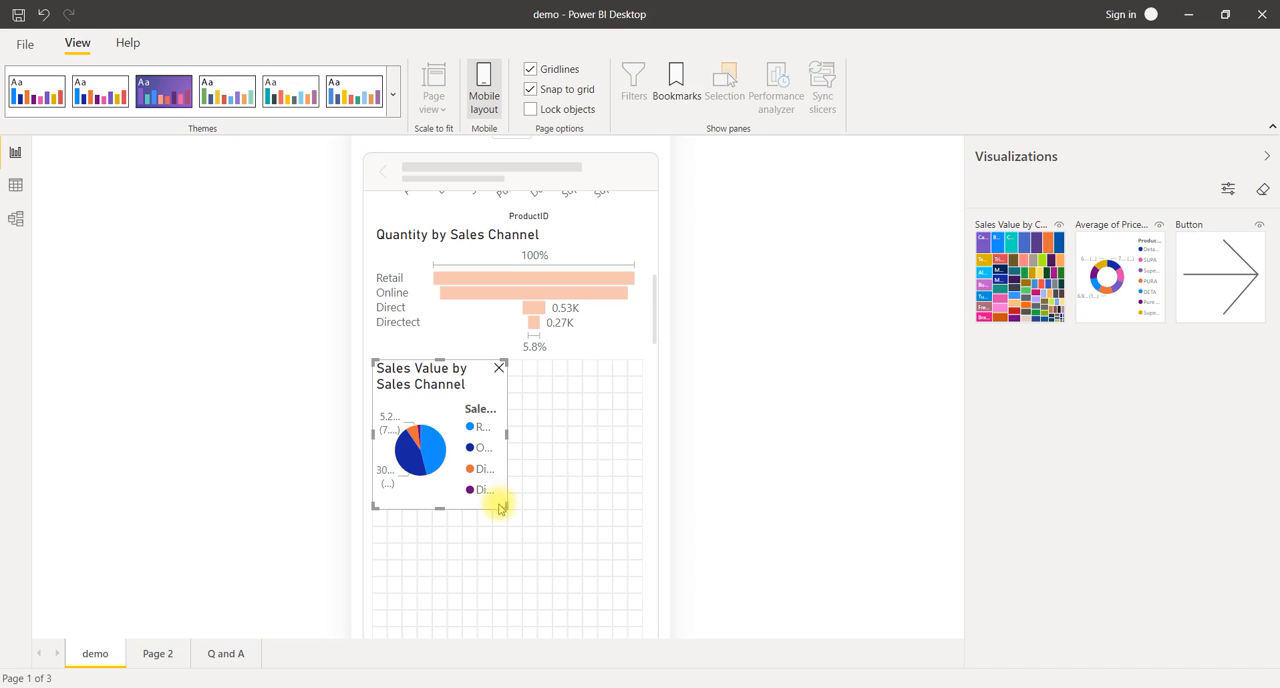
pyautogui.moveTo(503, 507); pyautogui.dragTo(640, 514)
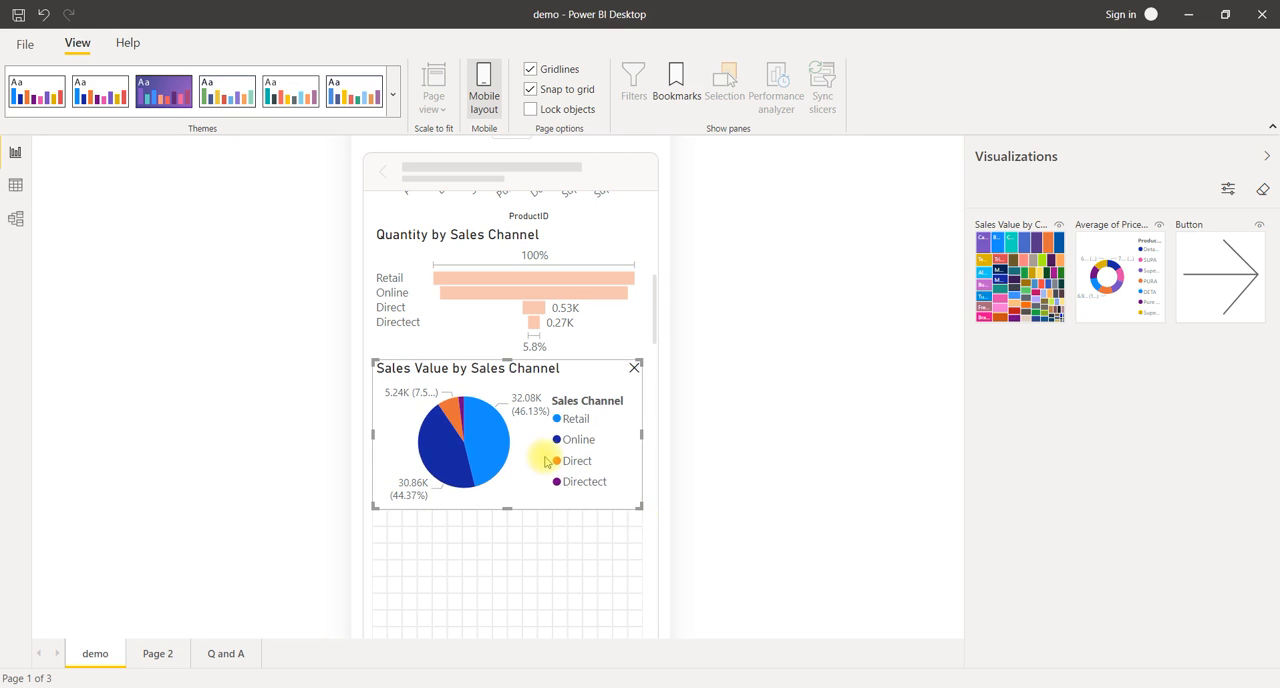
# Step: Place the Sales Value by Country treemap below the pie chart and enlarge it to the full canvas width
pyautogui.scroll(-3, 543, 457)
pyautogui.scroll(-1, 543, 457)
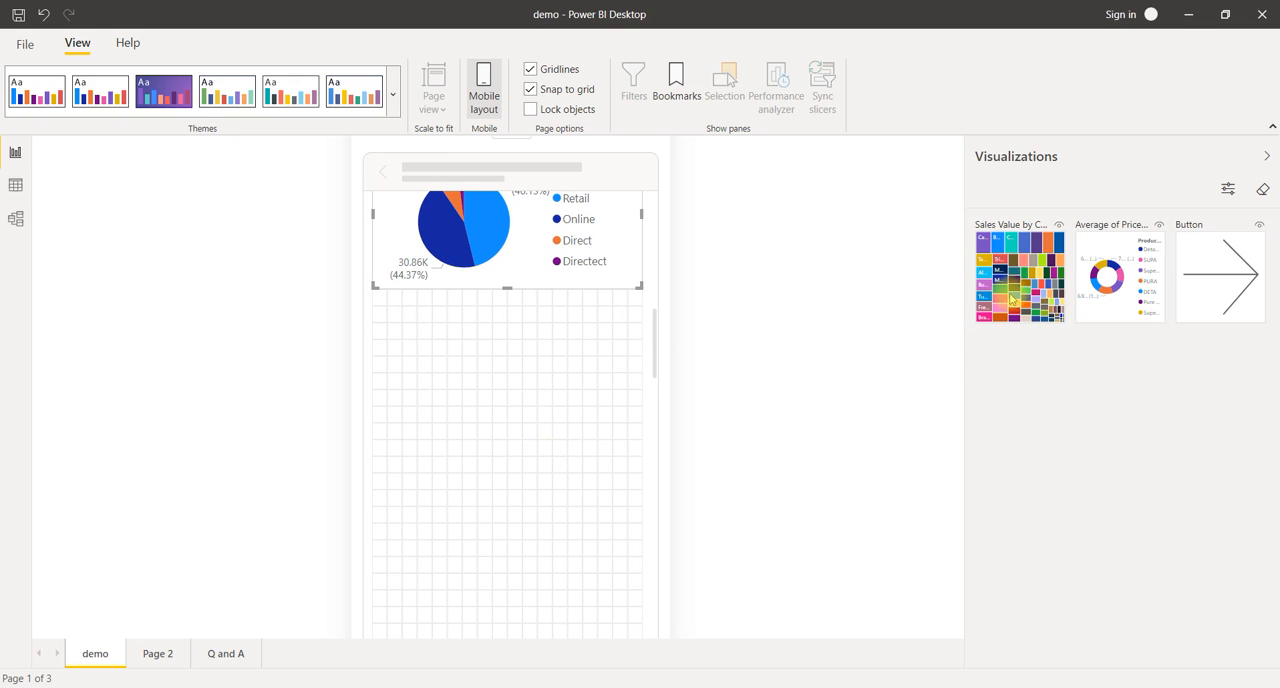
pyautogui.moveTo(990, 306); pyautogui.dragTo(412, 358)
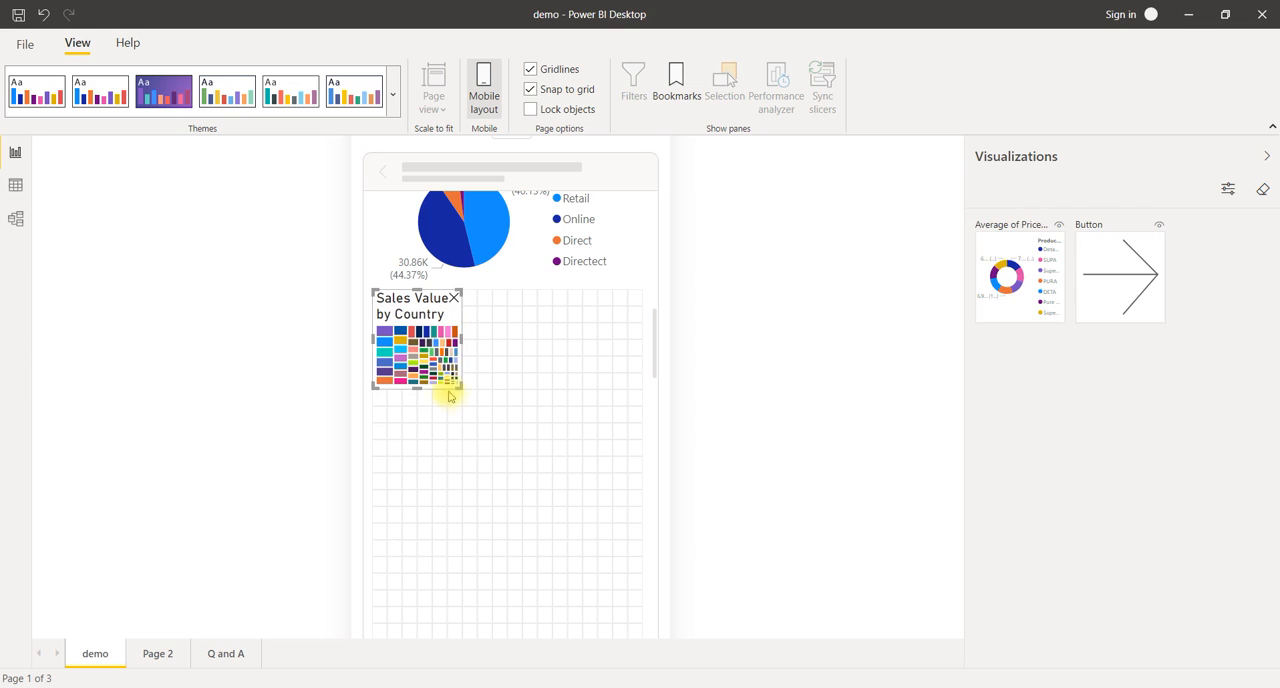
pyautogui.moveTo(483, 400); pyautogui.dragTo(655, 490)
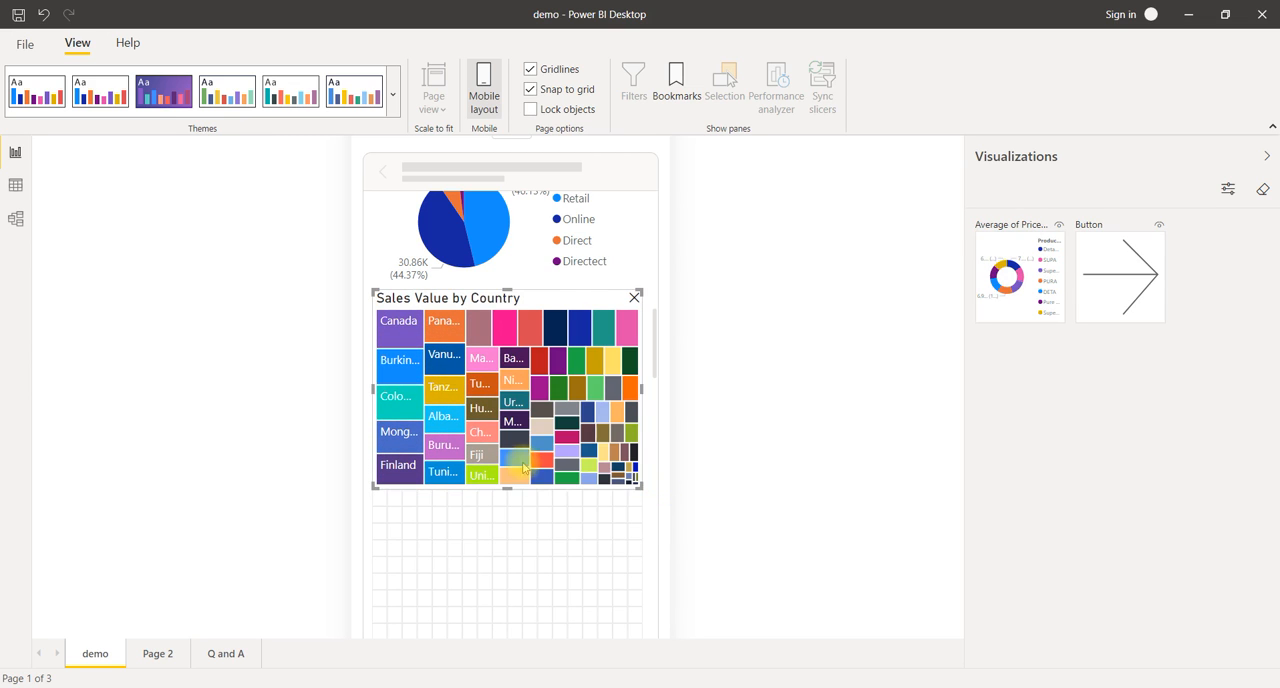
# Step: Place the Average of Price by ProductID donut chart below the treemap and enlarge it to the full canvas width
pyautogui.scroll(-2, 476, 460)
pyautogui.moveTo(1040, 285); pyautogui.dragTo(436, 414)
pyautogui.moveTo(460, 455); pyautogui.dragTo(645, 557)
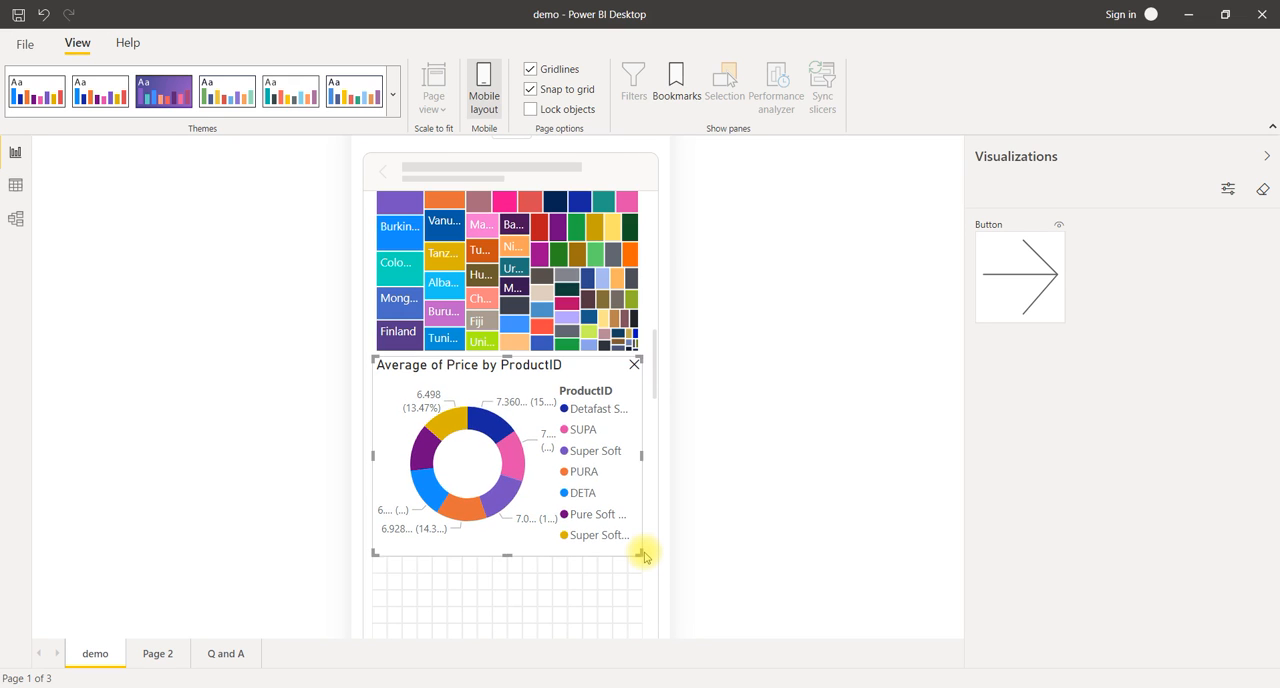
# Step: Place the arrow button below the donut chart and shrink it to a small button at the canvas's right edge
pyautogui.scroll(-4, 645, 557)
pyautogui.scroll(2, 645, 557)
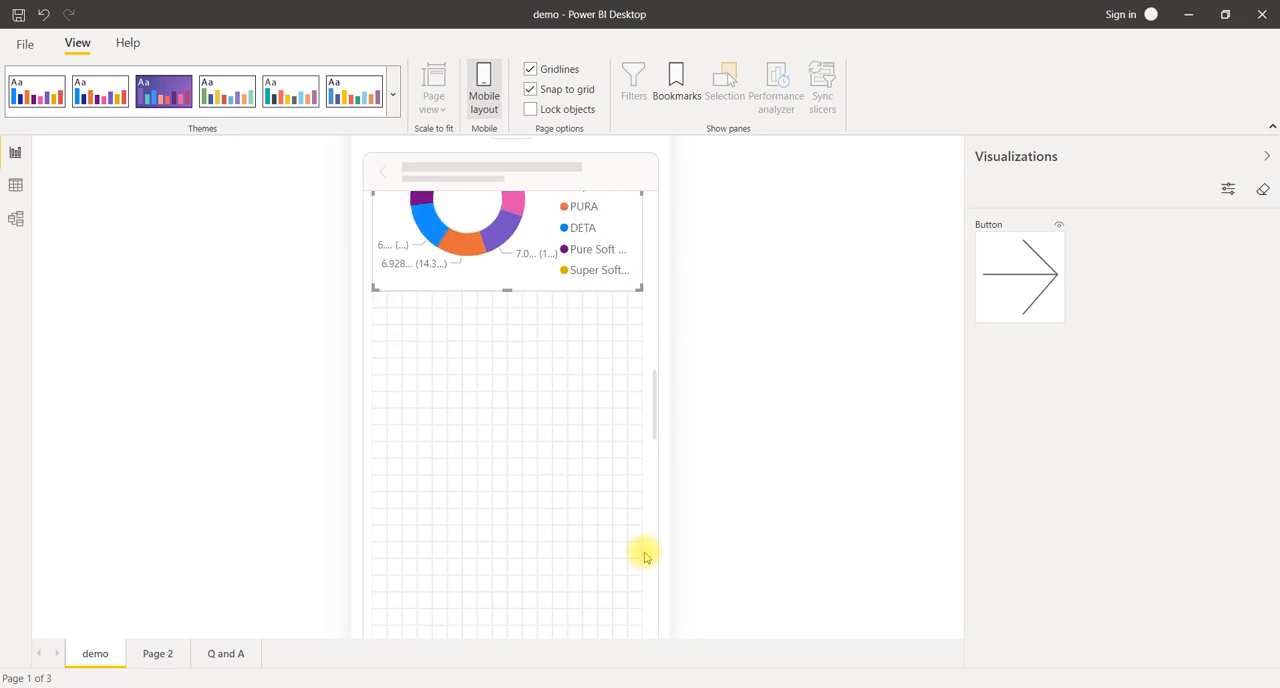
pyautogui.moveTo(1040, 290); pyautogui.dragTo(436, 438)
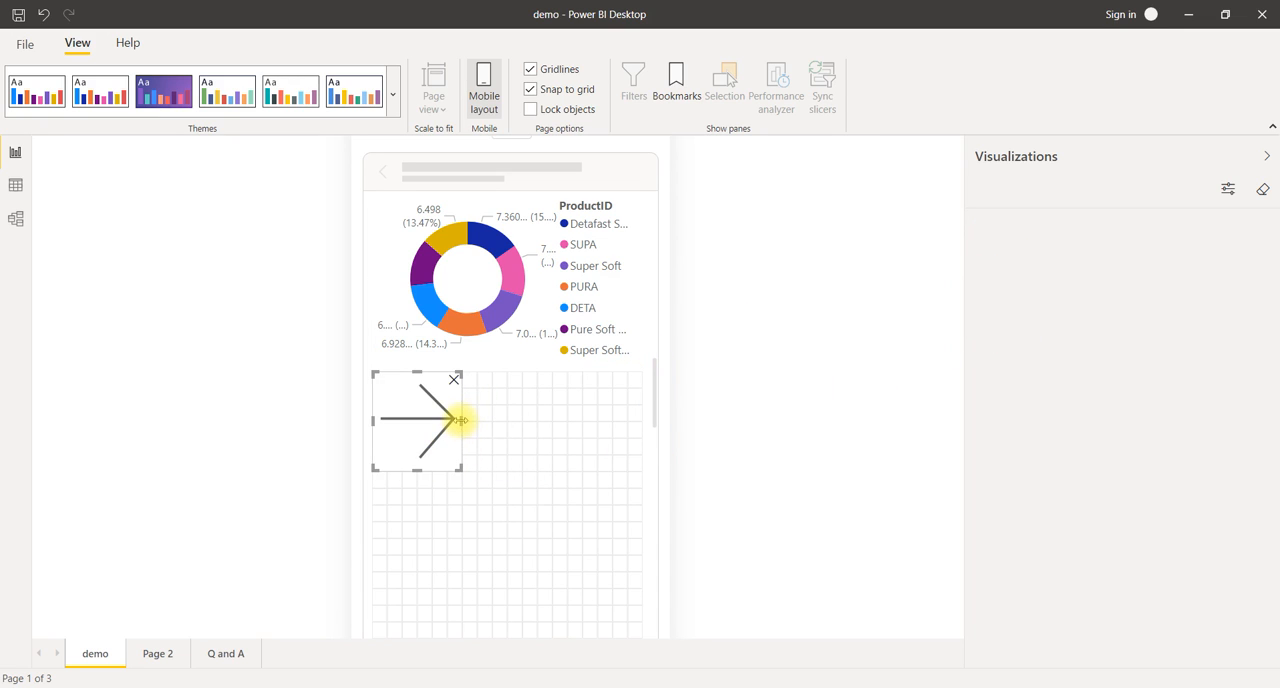
pyautogui.moveTo(511, 421); pyautogui.dragTo(644, 408)
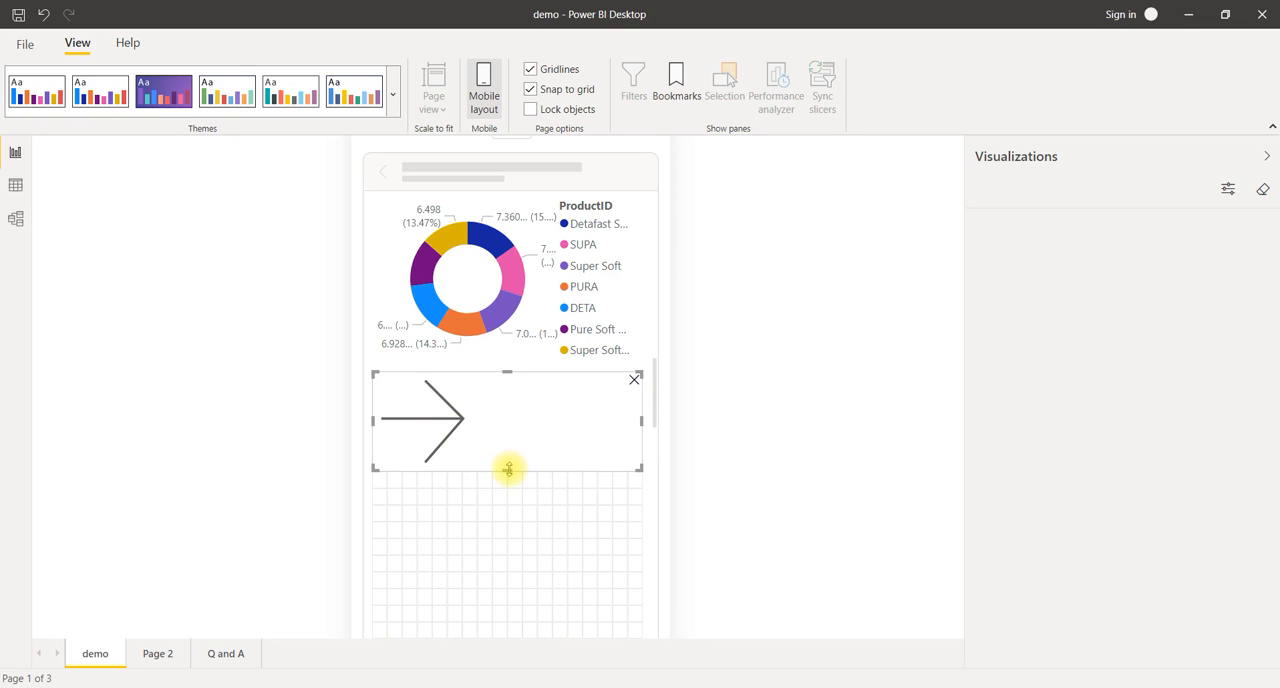
pyautogui.moveTo(509, 468); pyautogui.dragTo(510, 438)
pyautogui.moveTo(510, 430); pyautogui.dragTo(510, 420)
pyautogui.moveTo(374, 396); pyautogui.dragTo(566, 409)
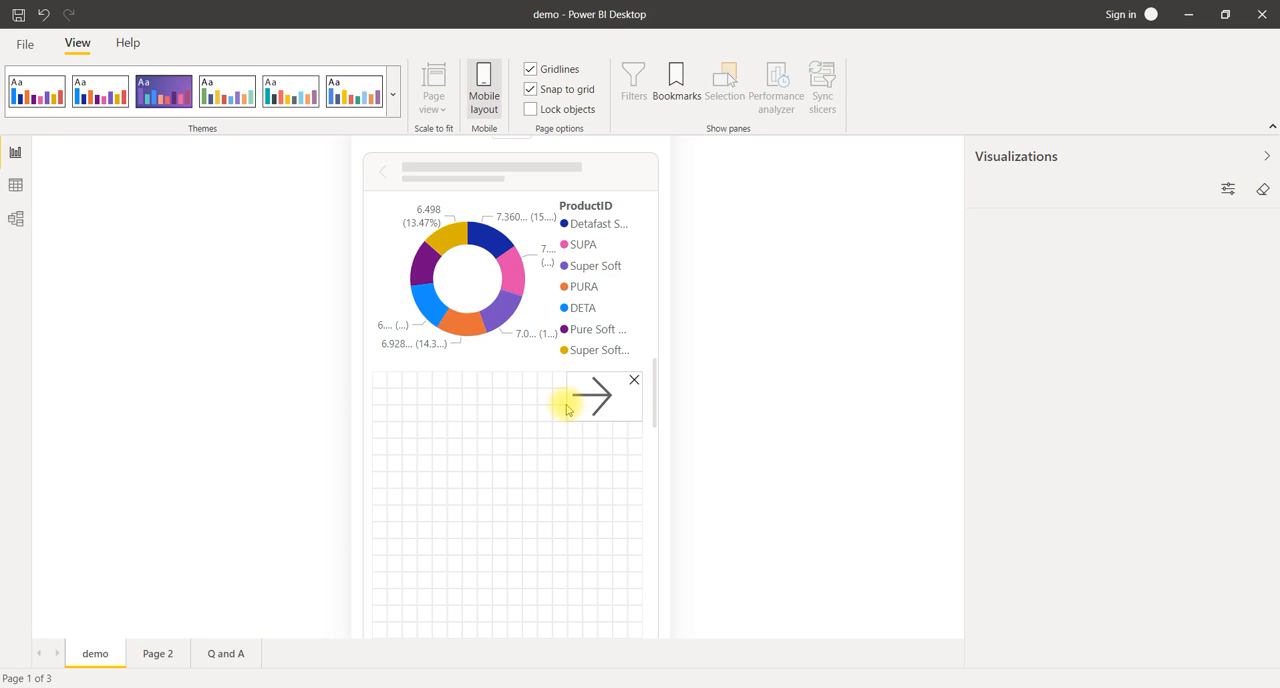
pyautogui.click(501, 425)
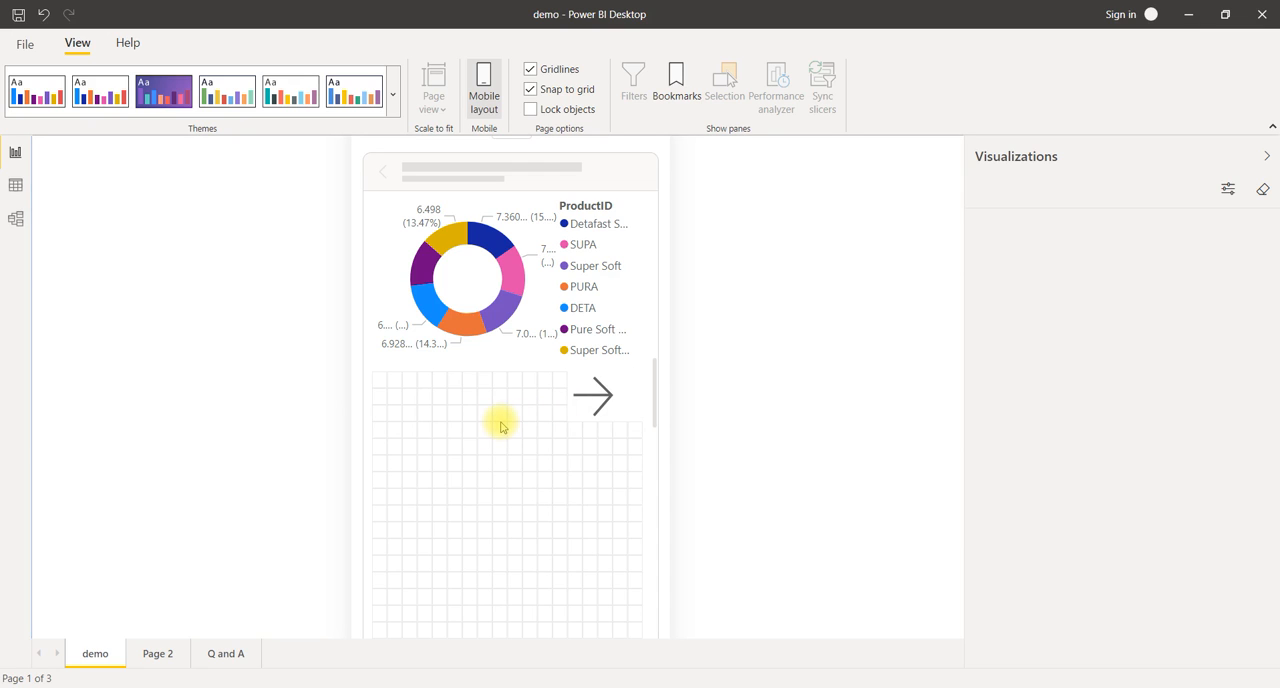
# Step: Review the finished mobile layout of the demo page and lock all its objects in place
pyautogui.click(589, 400)
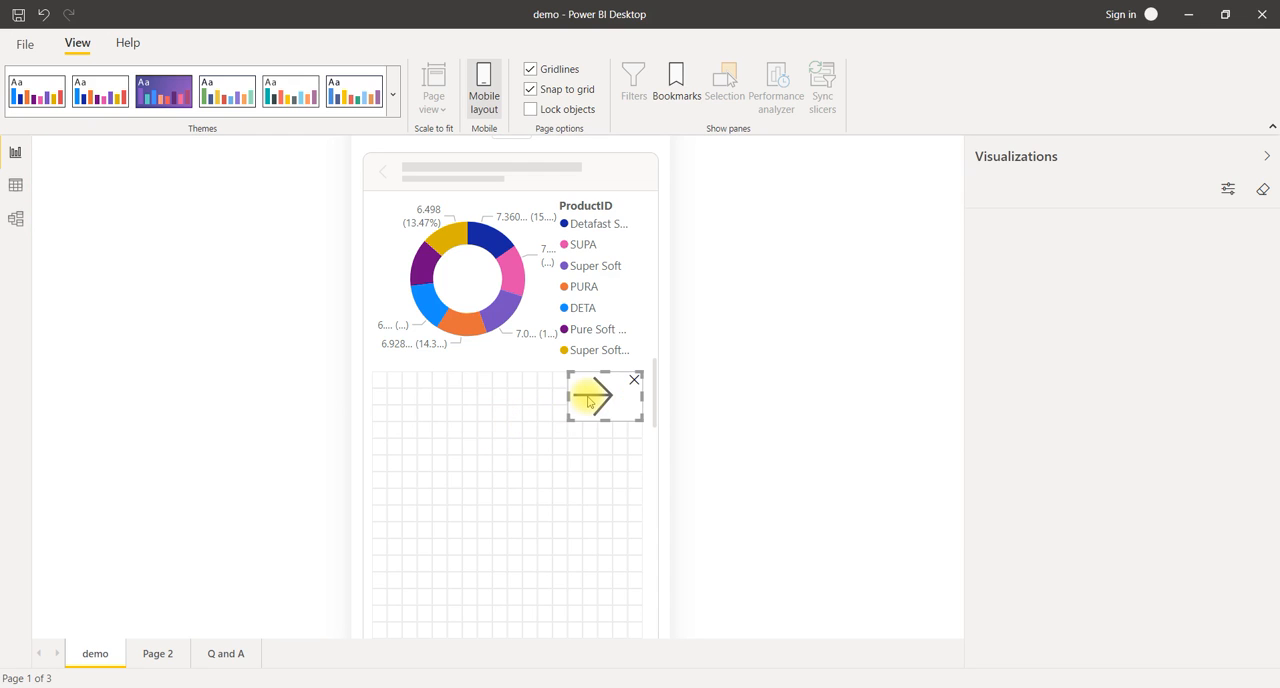
pyautogui.click(480, 404)
pyautogui.scroll(10, 480, 404)
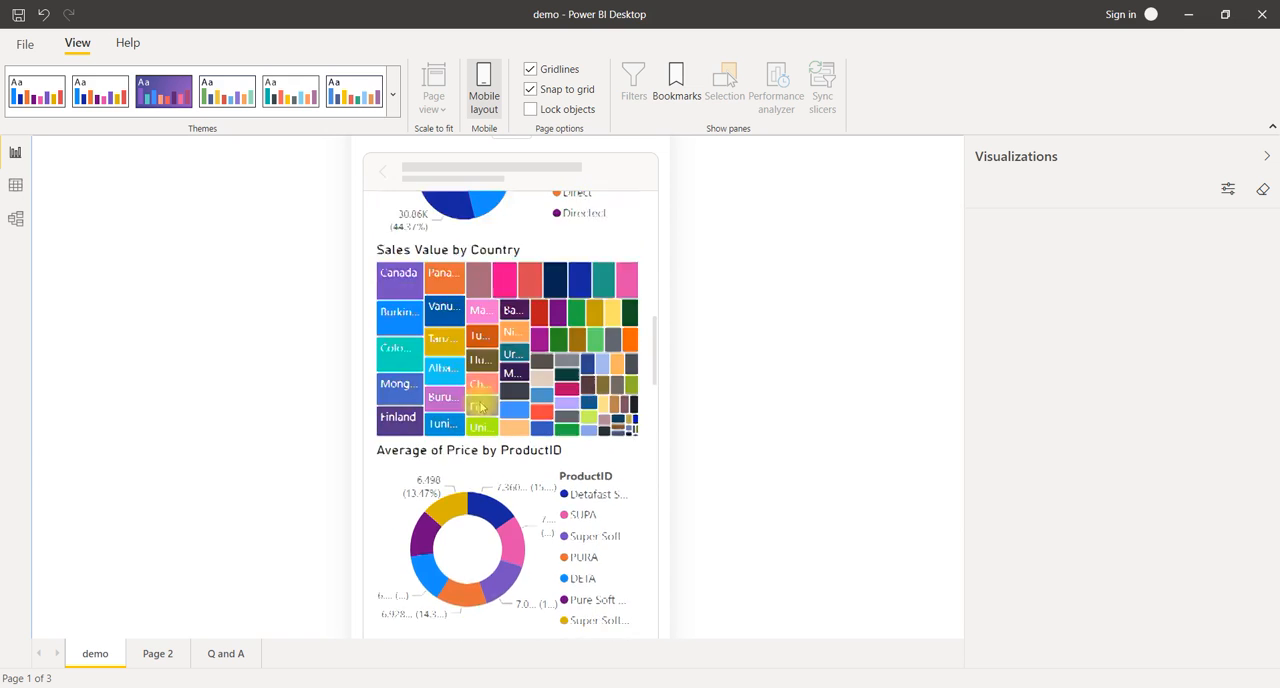
pyautogui.scroll(2, 480, 404)
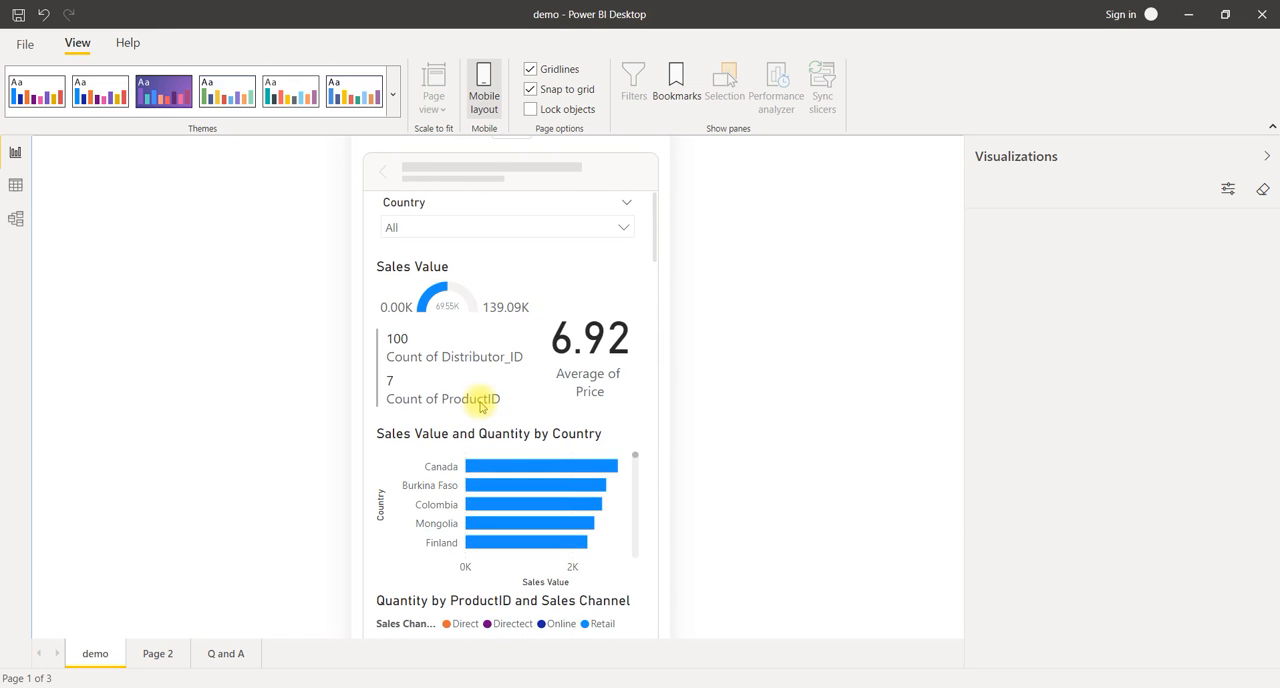
pyautogui.scroll(-12, 557, 298)
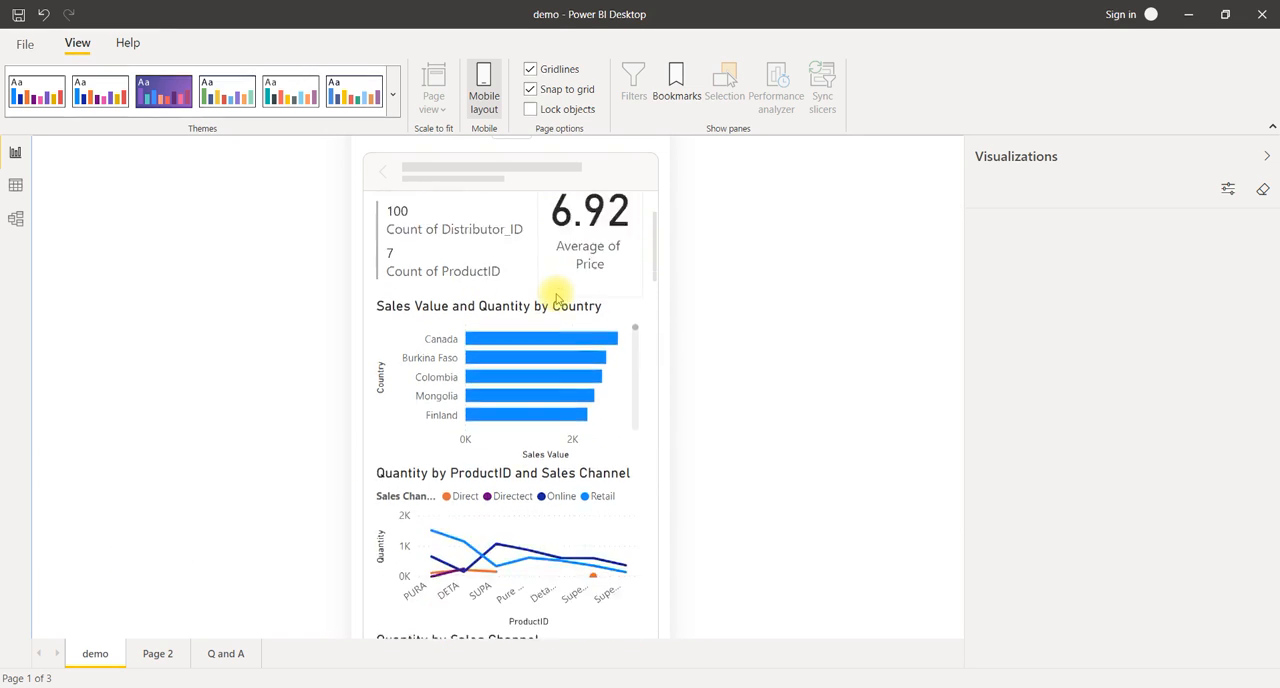
pyautogui.scroll(12, 557, 298)
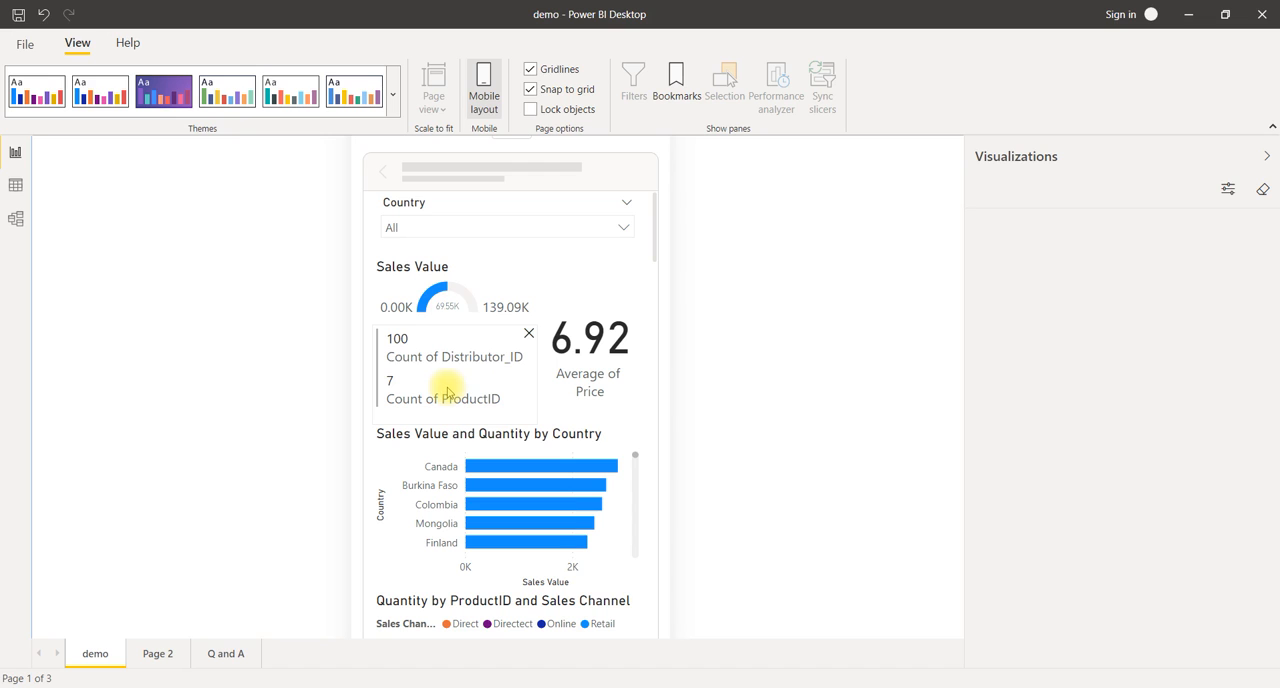
pyautogui.click(530, 110)
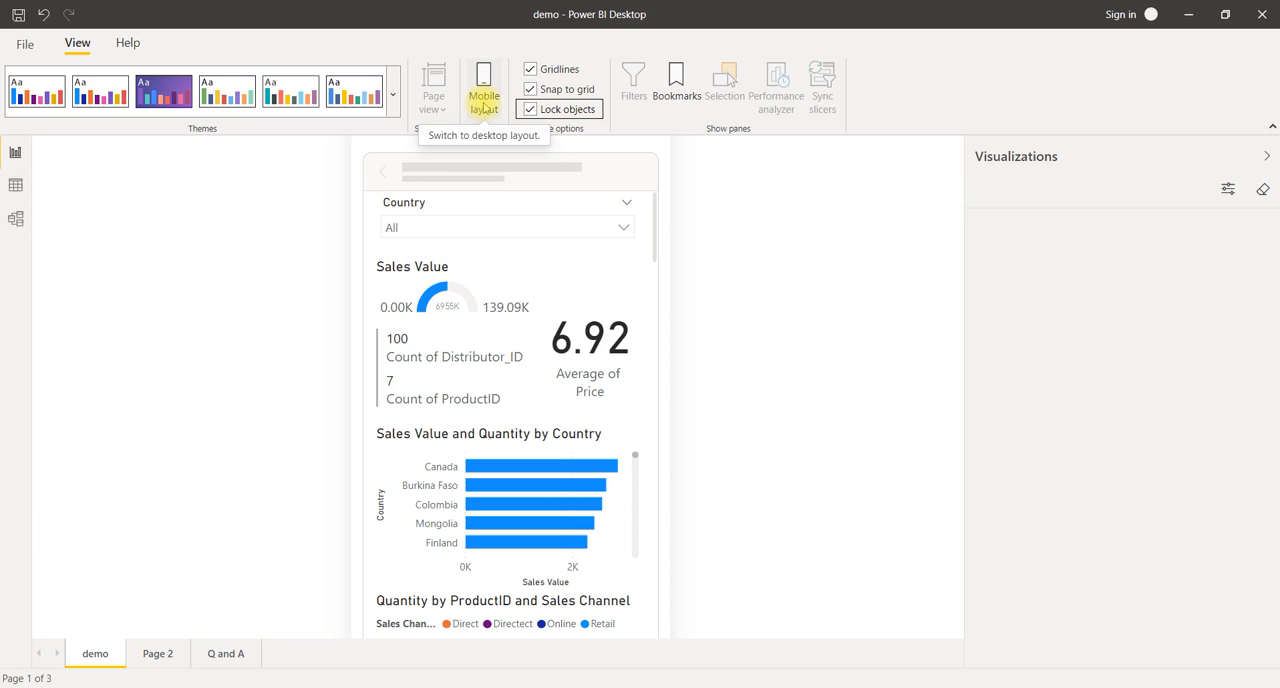
# Step: Compare the demo page's desktop layout with its mobile layout
pyautogui.click(485, 106)
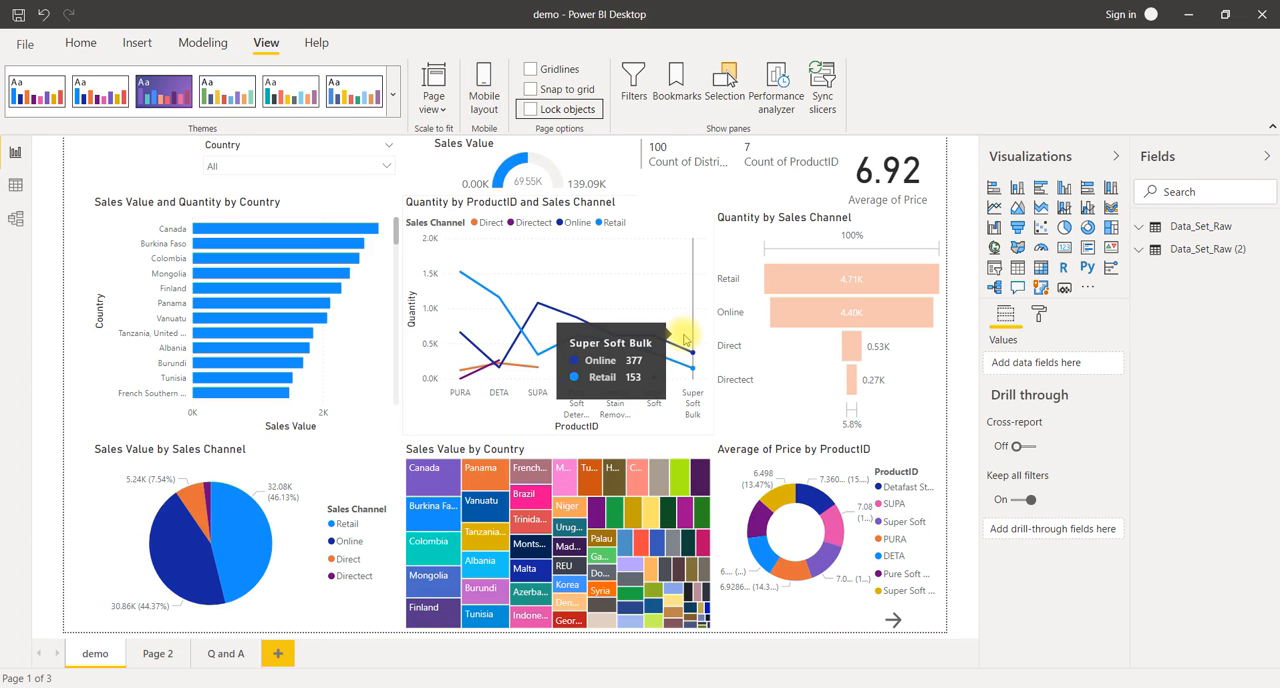
pyautogui.click(490, 107)
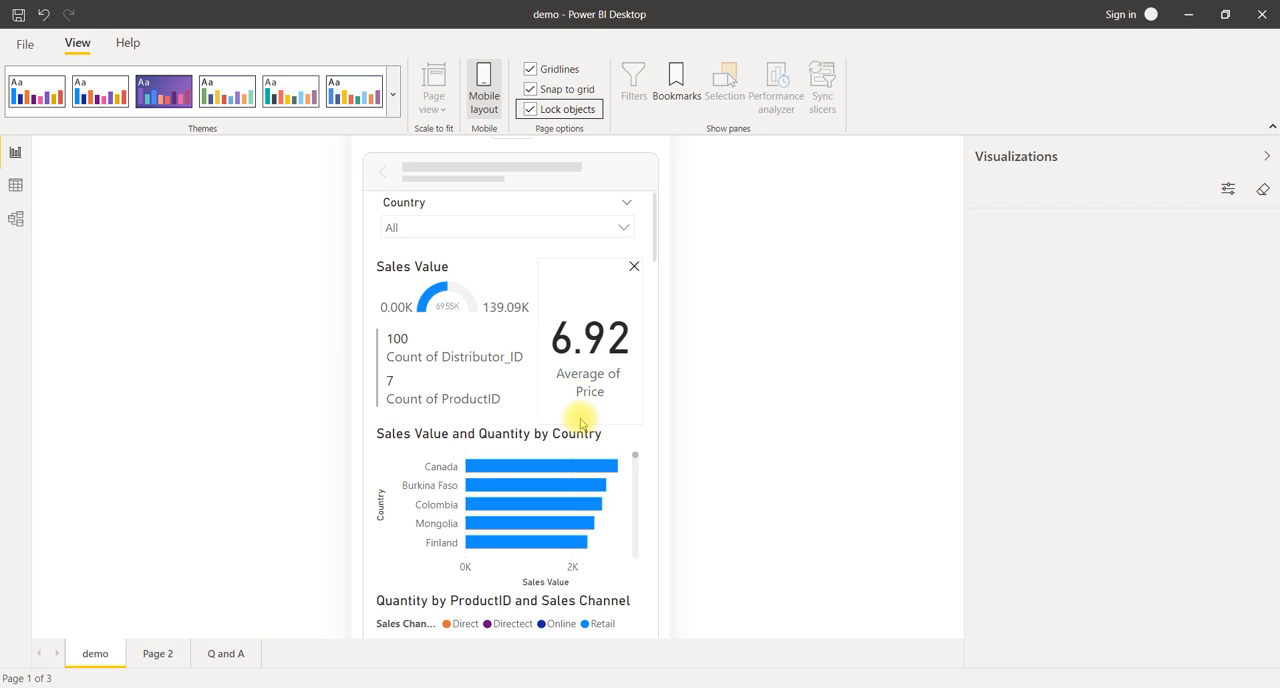
pyautogui.scroll(-15, 581, 423)
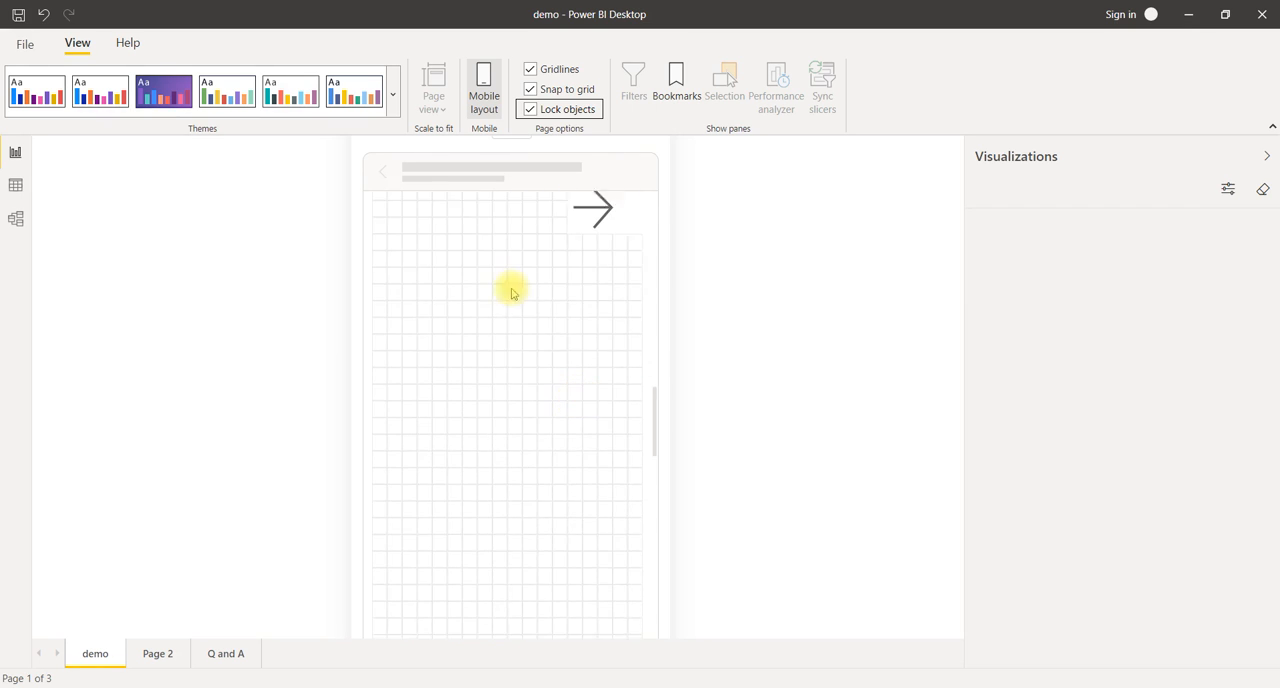
# Step: Leave the demo page's mobile layout and open the mobile layout of Page 2
pyautogui.click(474, 107)
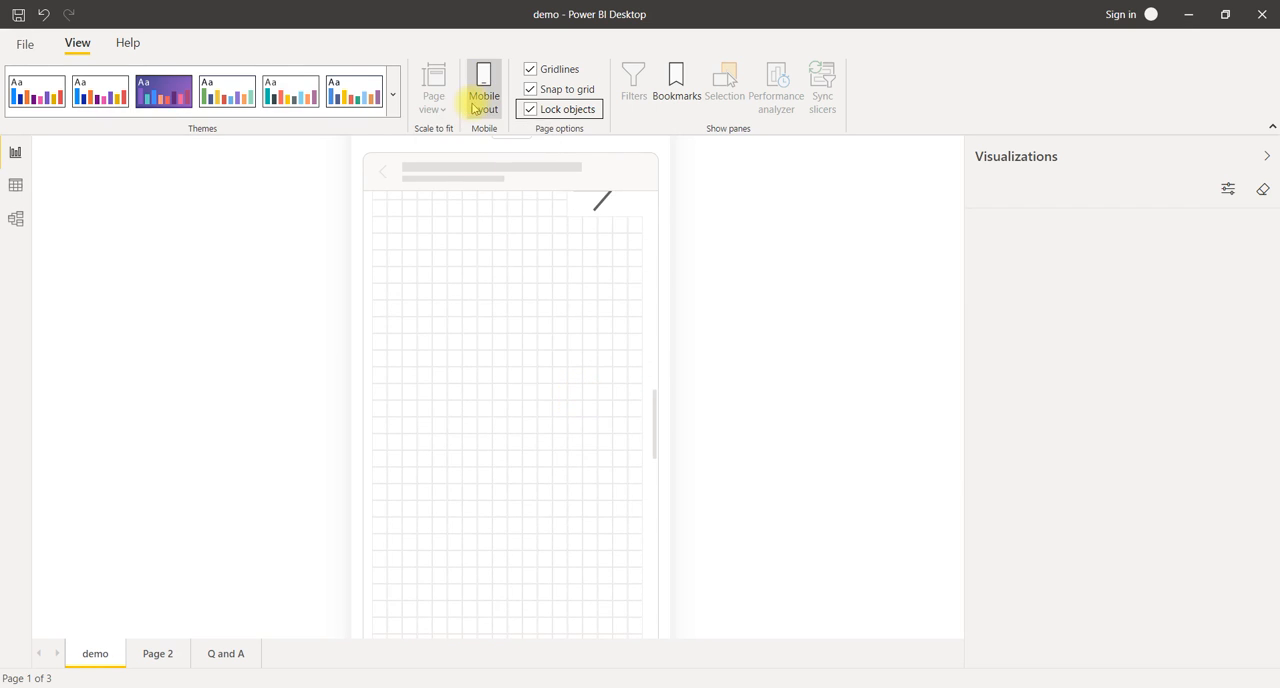
pyautogui.click(154, 654)
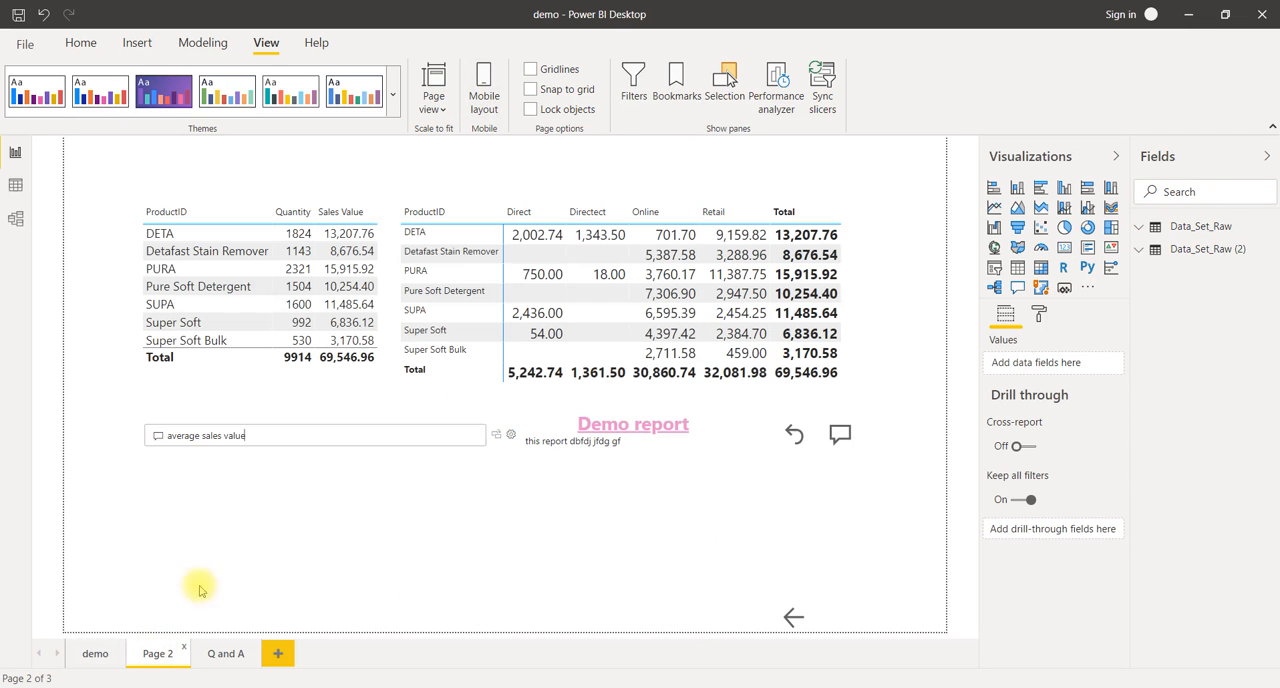
pyautogui.click(484, 98)
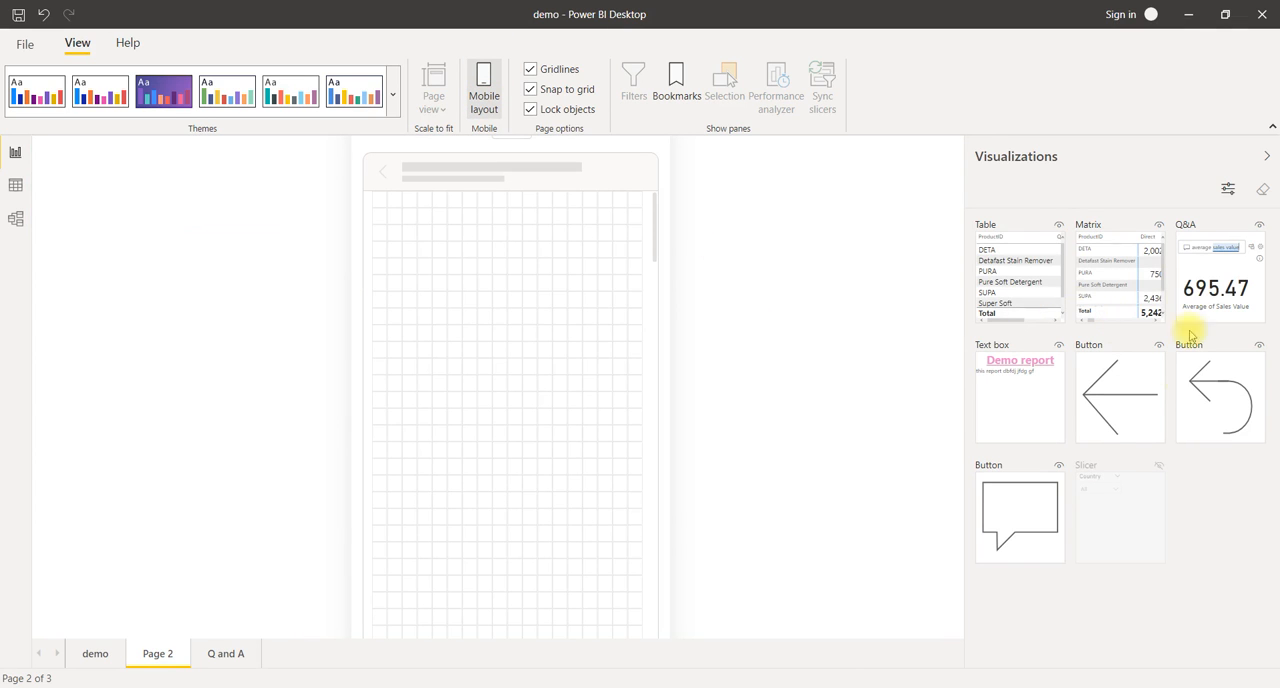
pyautogui.moveTo(1028, 294); pyautogui.dragTo(423, 257)
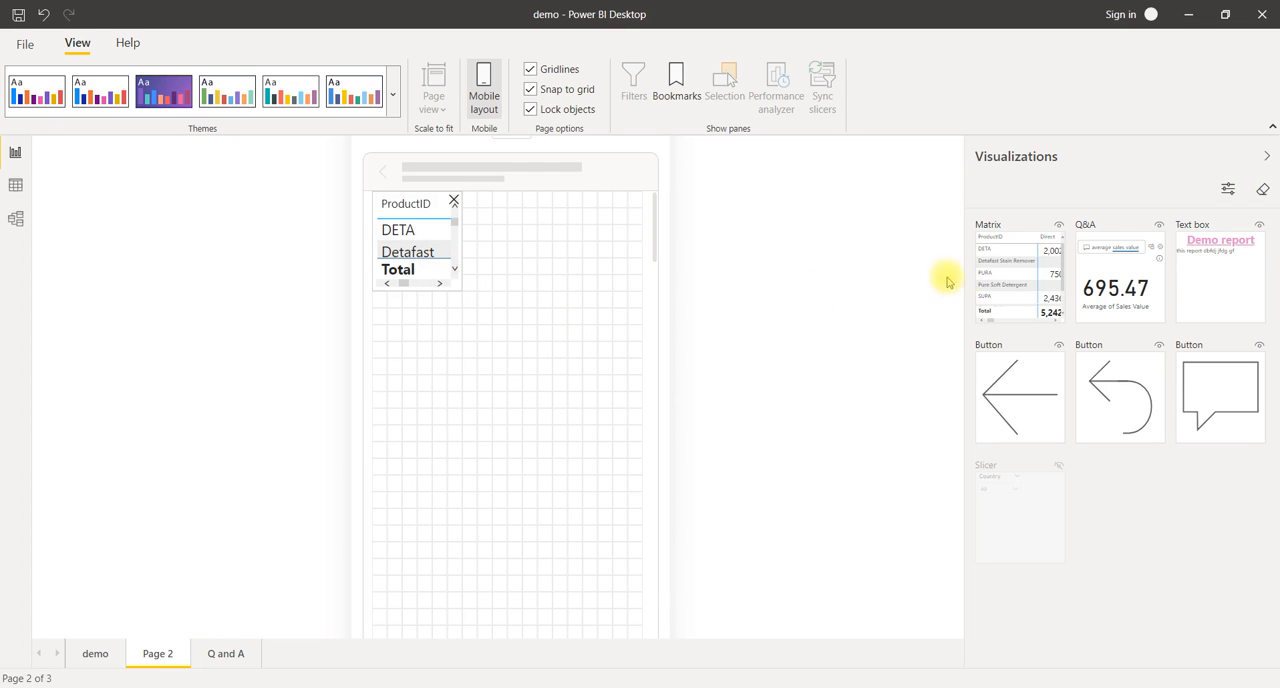
pyautogui.moveTo(1010, 282); pyautogui.dragTo(408, 358)
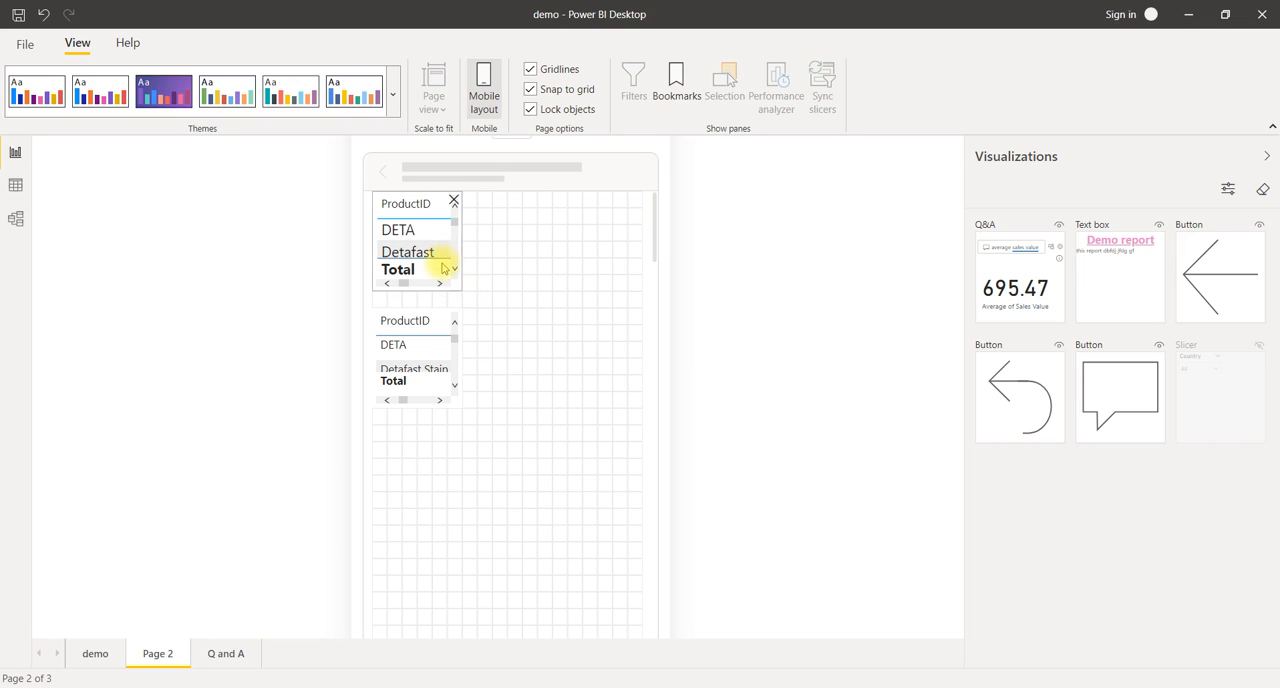
pyautogui.click(454, 203)
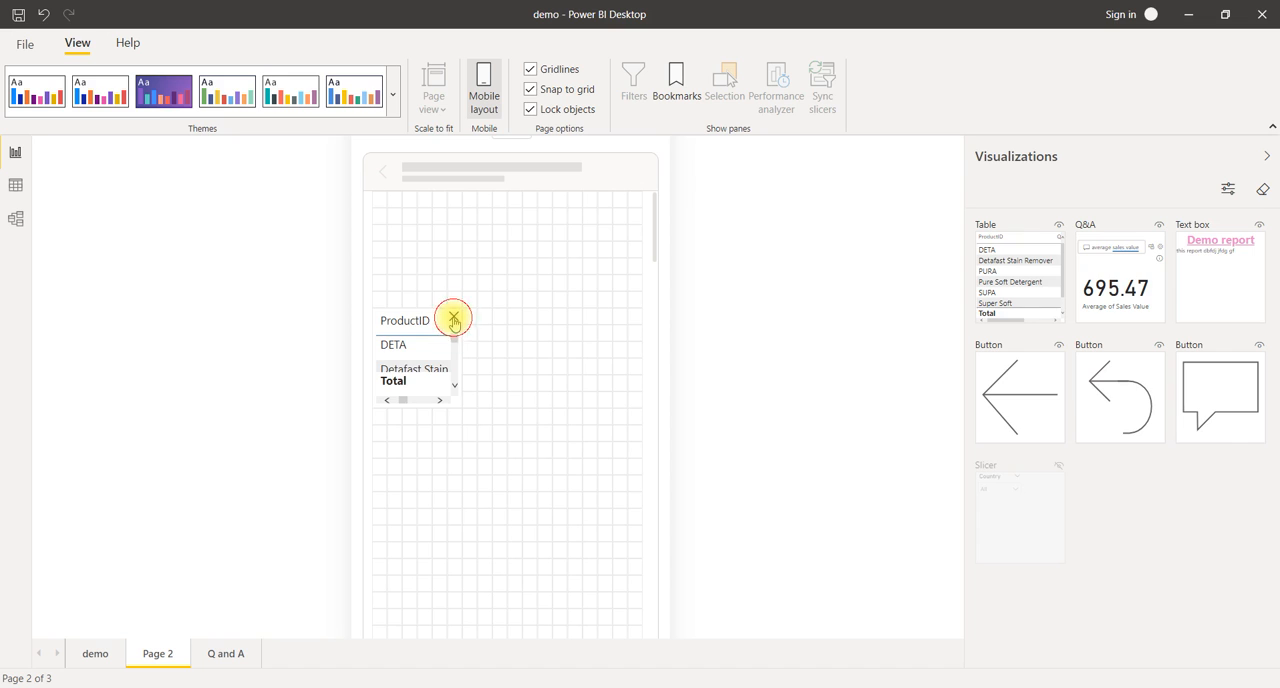
pyautogui.click(453, 318)
pyautogui.click(481, 103)
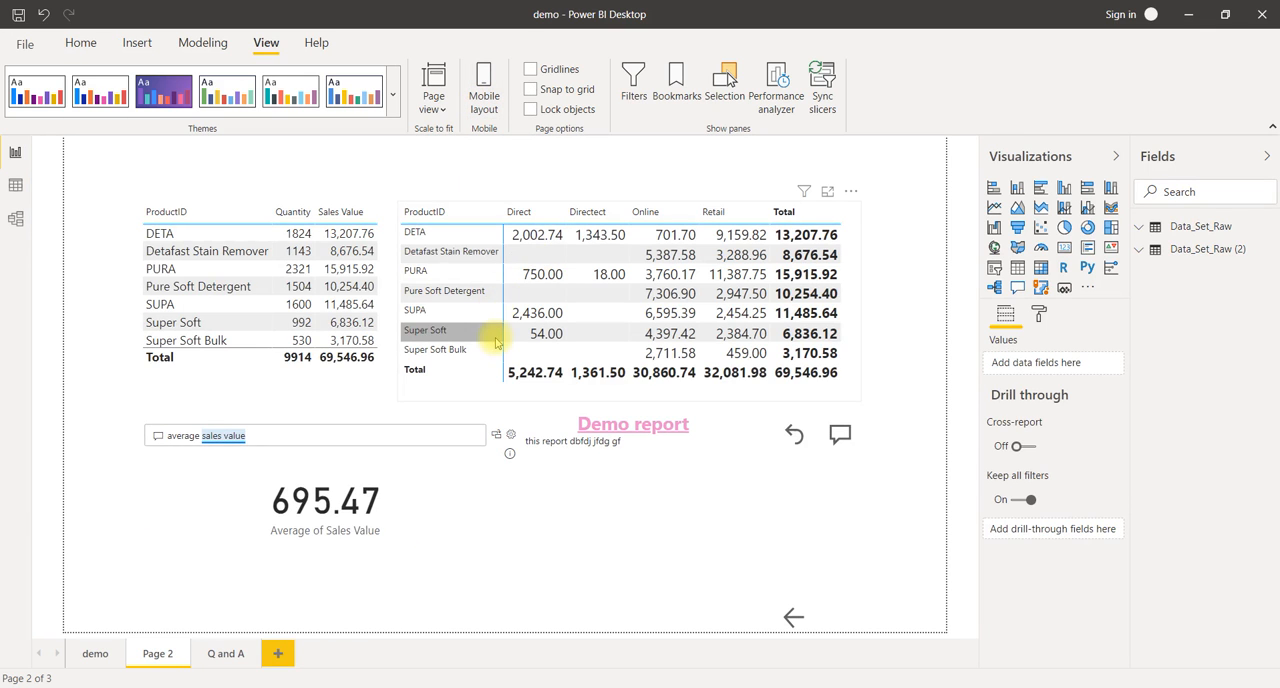
pyautogui.click(484, 101)
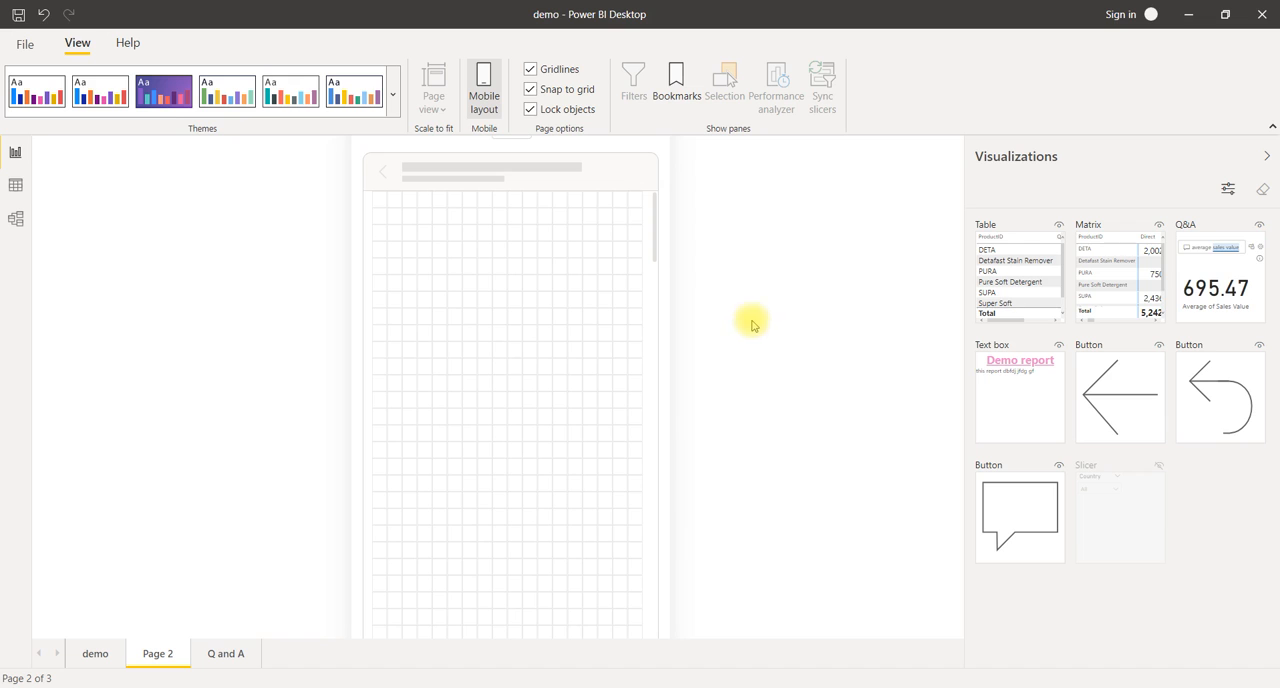
# Step: Place the table near the top of Page 2's mobile canvas, unlock the objects and enlarge the table to the full canvas width
pyautogui.moveTo(1025, 287); pyautogui.dragTo(420, 261)
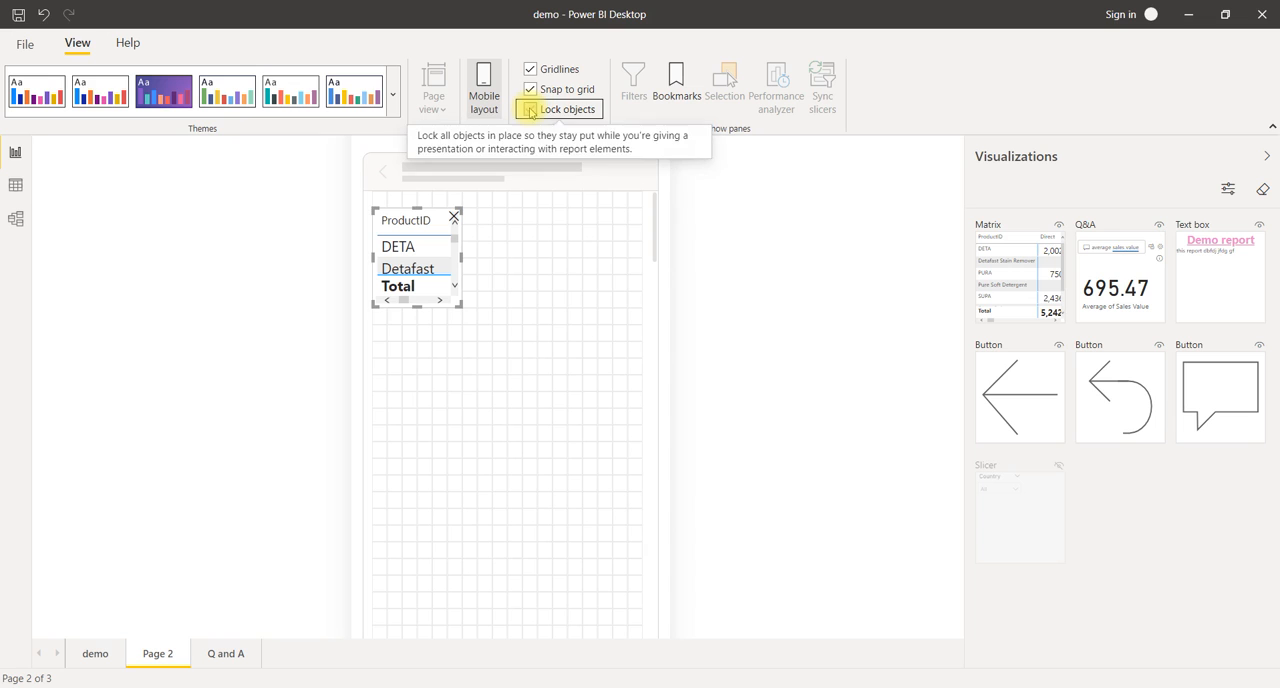
pyautogui.click(530, 110)
pyautogui.moveTo(459, 305); pyautogui.dragTo(654, 506)
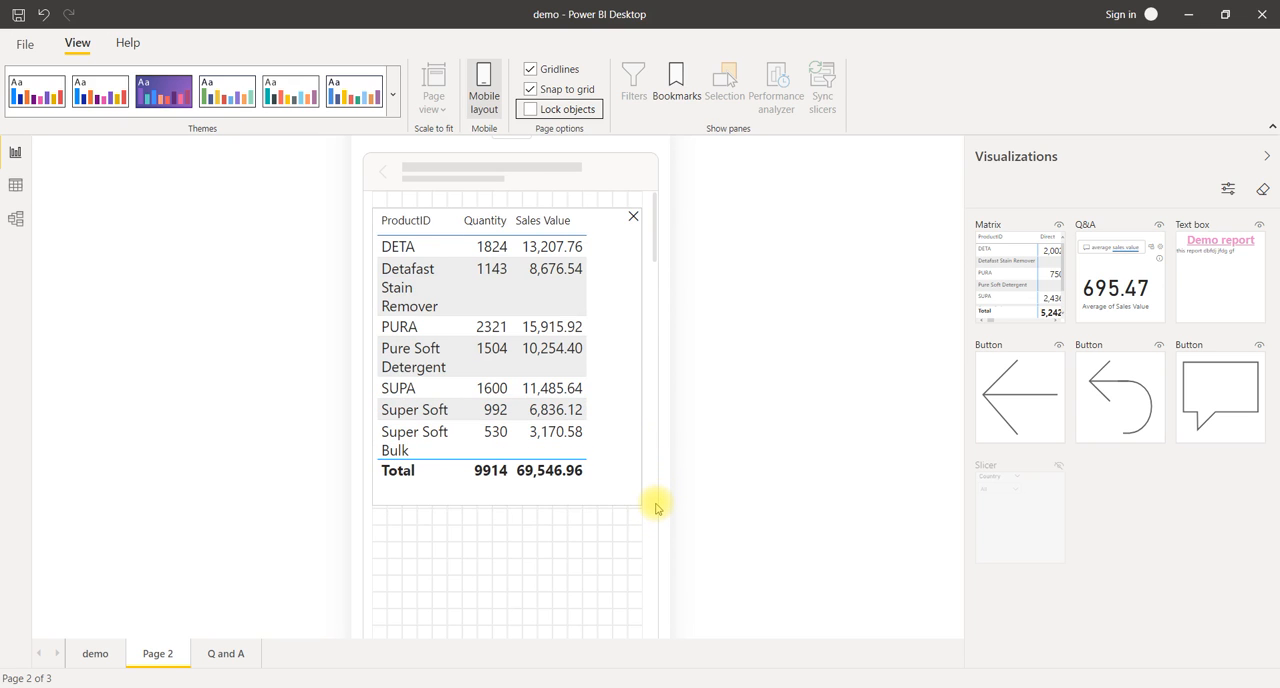
# Step: Stack the matrix and the Q&A visual below the table and enlarge both to the full canvas width
pyautogui.scroll(-3, 655, 507)
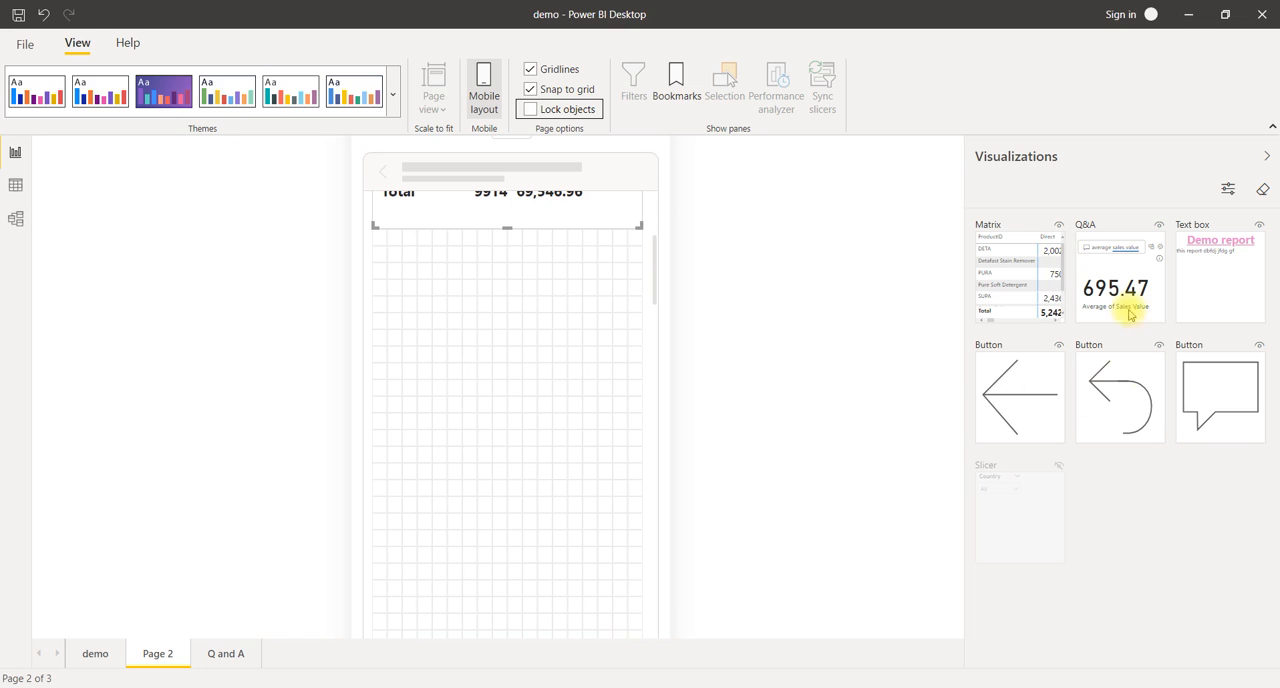
pyautogui.moveTo(1044, 300); pyautogui.dragTo(652, 526)
pyautogui.moveTo(1024, 285); pyautogui.dragTo(421, 587)
pyautogui.scroll(-3, 506, 573)
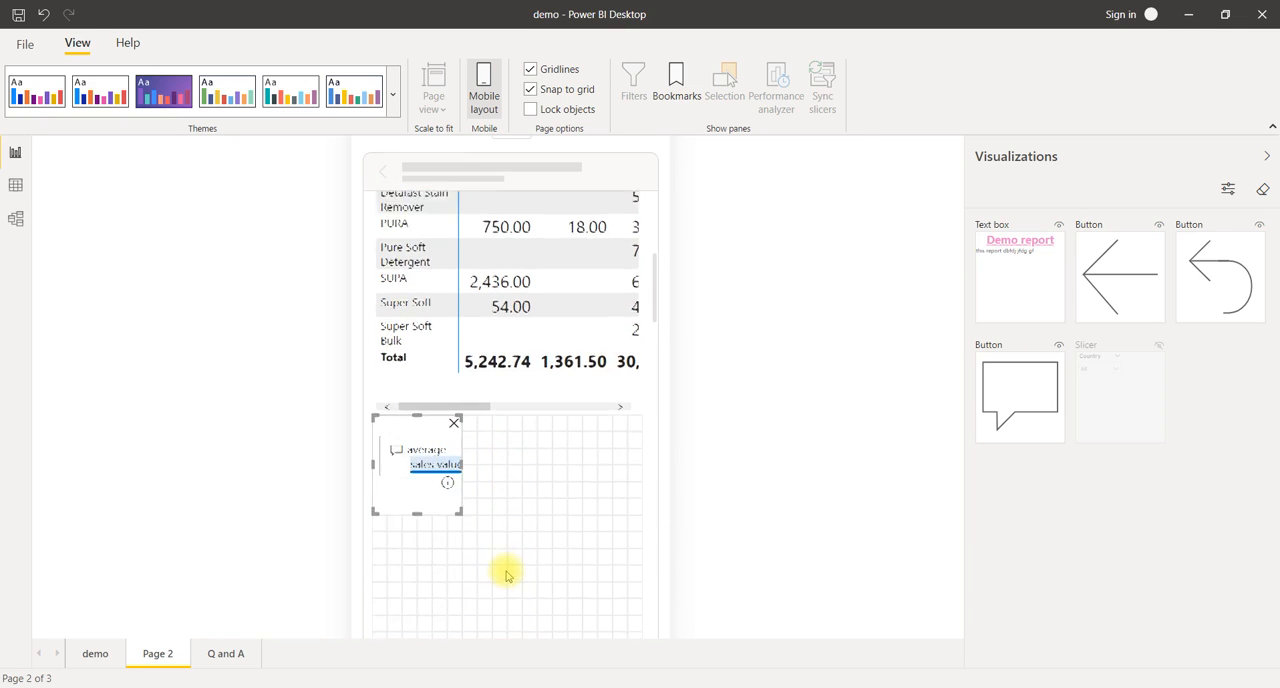
pyautogui.moveTo(479, 451); pyautogui.dragTo(640, 550)
# Step: Lock all objects in Page 2's mobile layout and return to the demo page in desktop layout
pyautogui.click(531, 110)
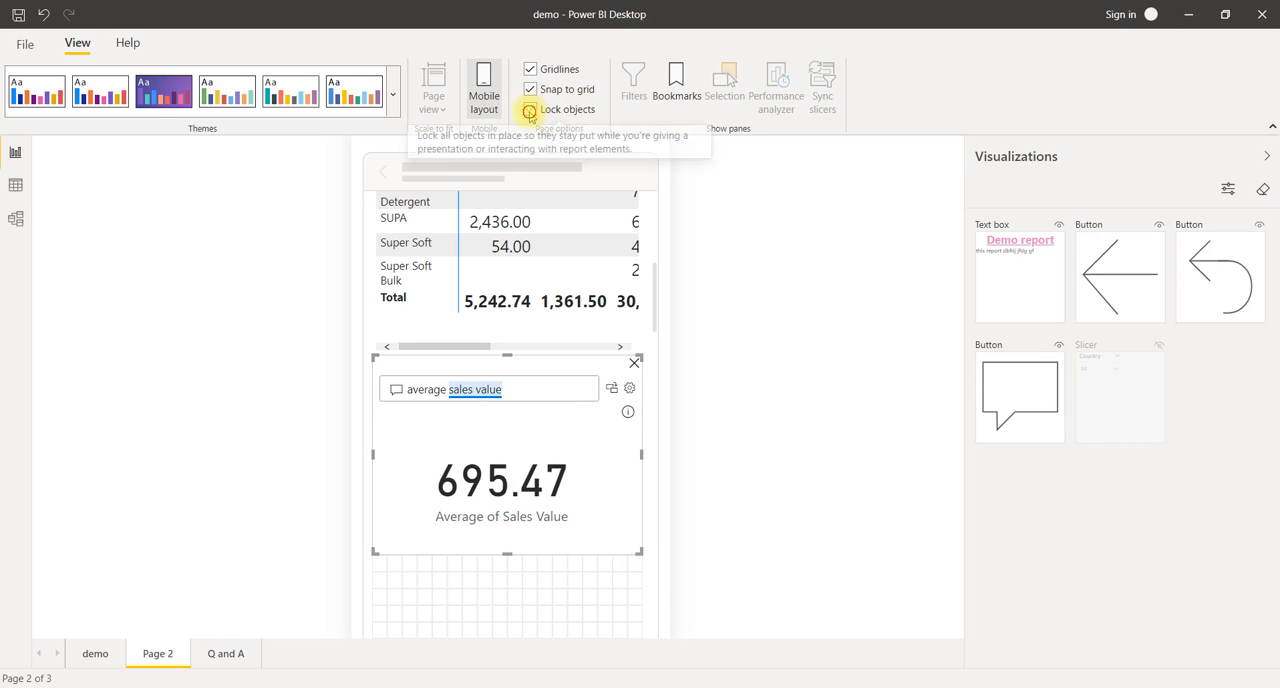
pyautogui.scroll(5, 545, 333)
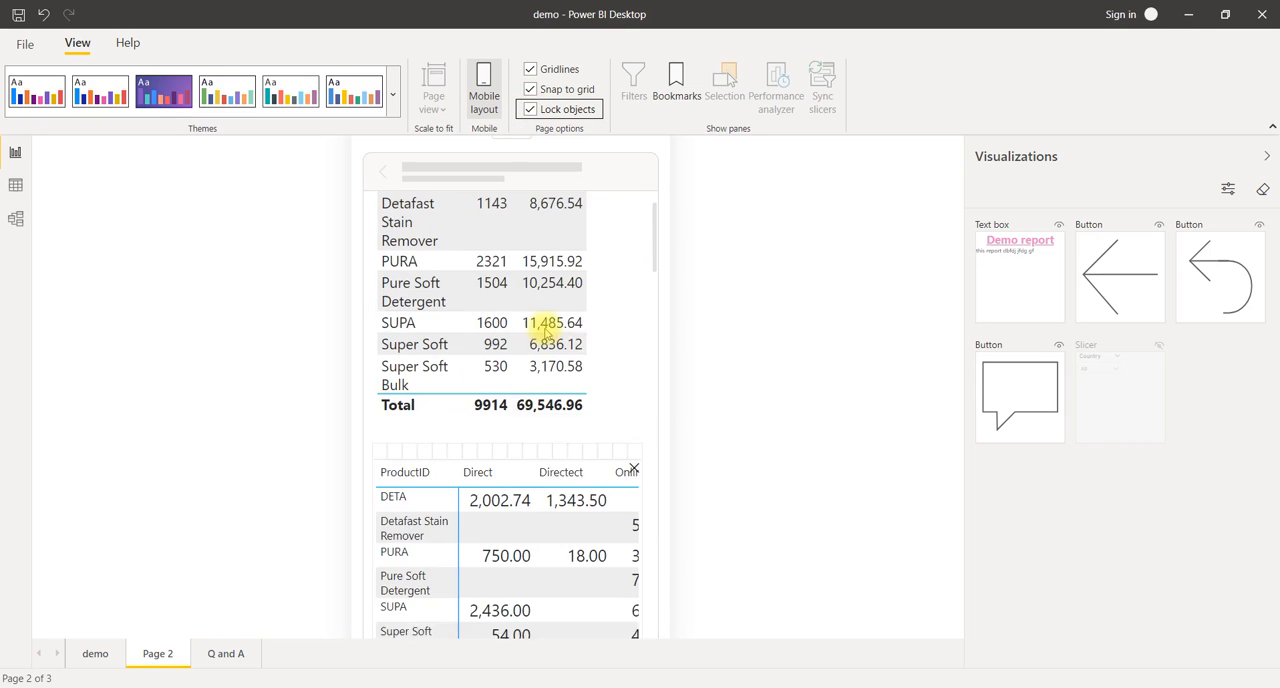
pyautogui.click(482, 88)
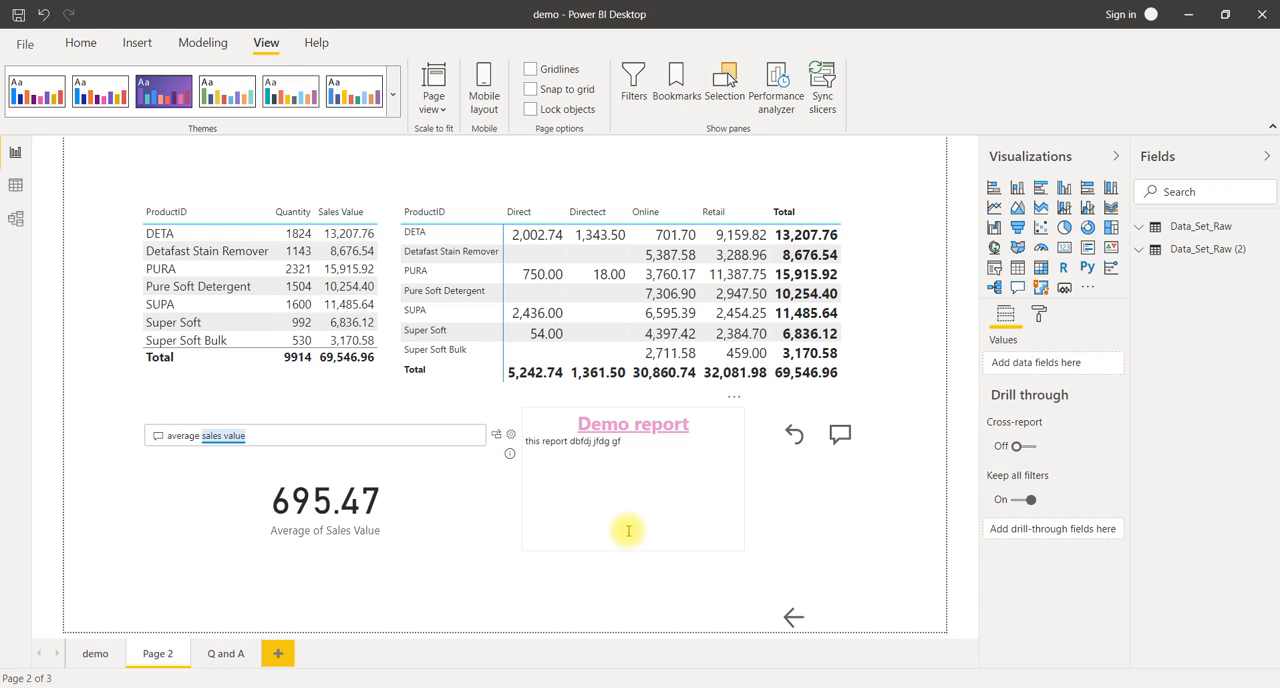
pyautogui.click(94, 654)
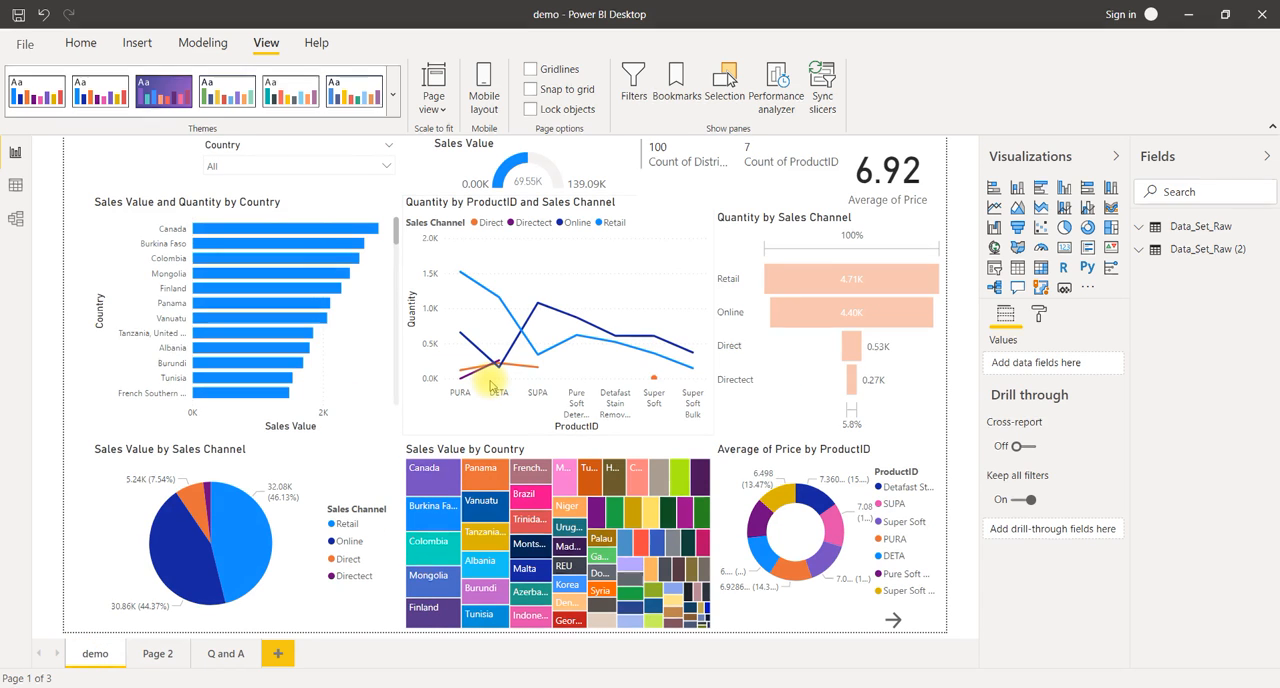